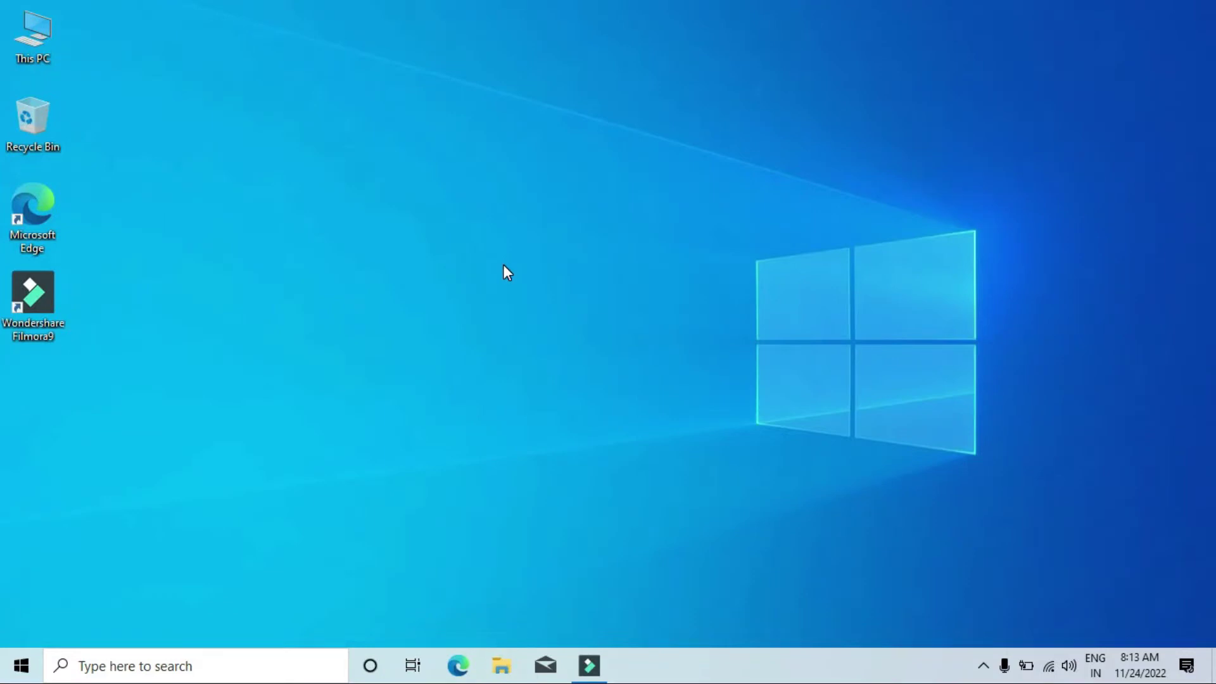
# Refresh the desktop twice from its context menu.
pyautogui.rightClick(478, 261)
pyautogui.click(554, 311)
pyautogui.rightClick(551, 307)
pyautogui.click(607, 358)
# Launch Settings from the Start menu and begin signing in with a Microsoft account.
pyautogui.click(21, 665)
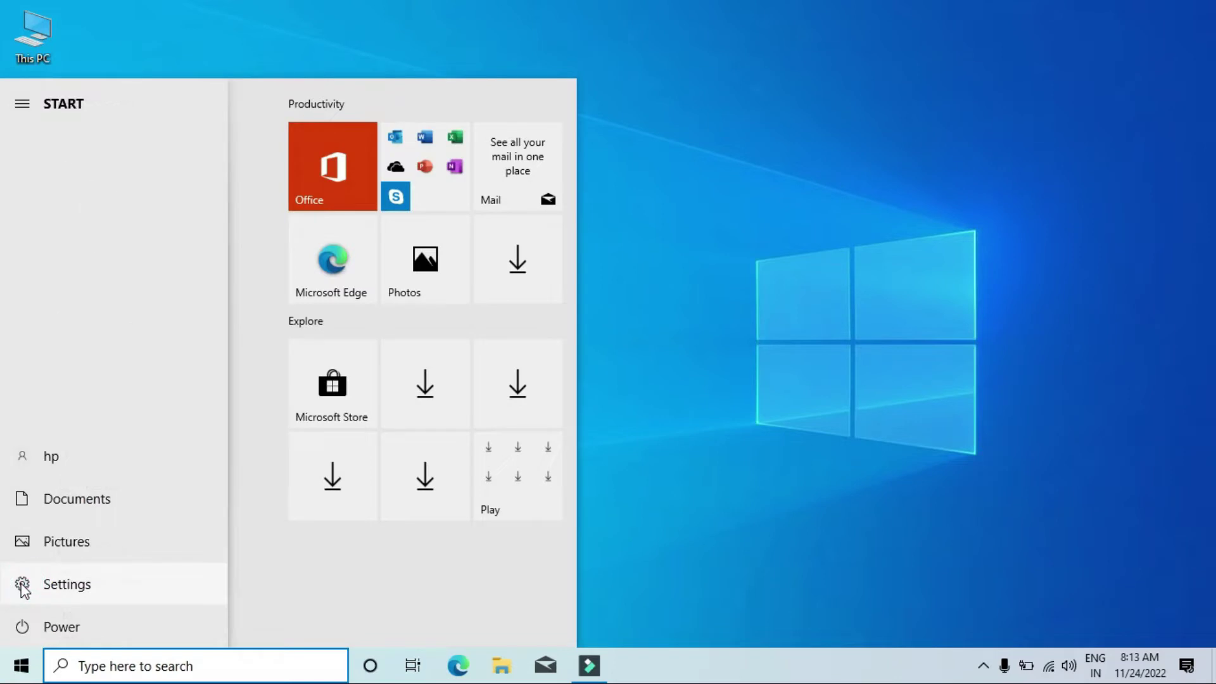
pyautogui.click(23, 588)
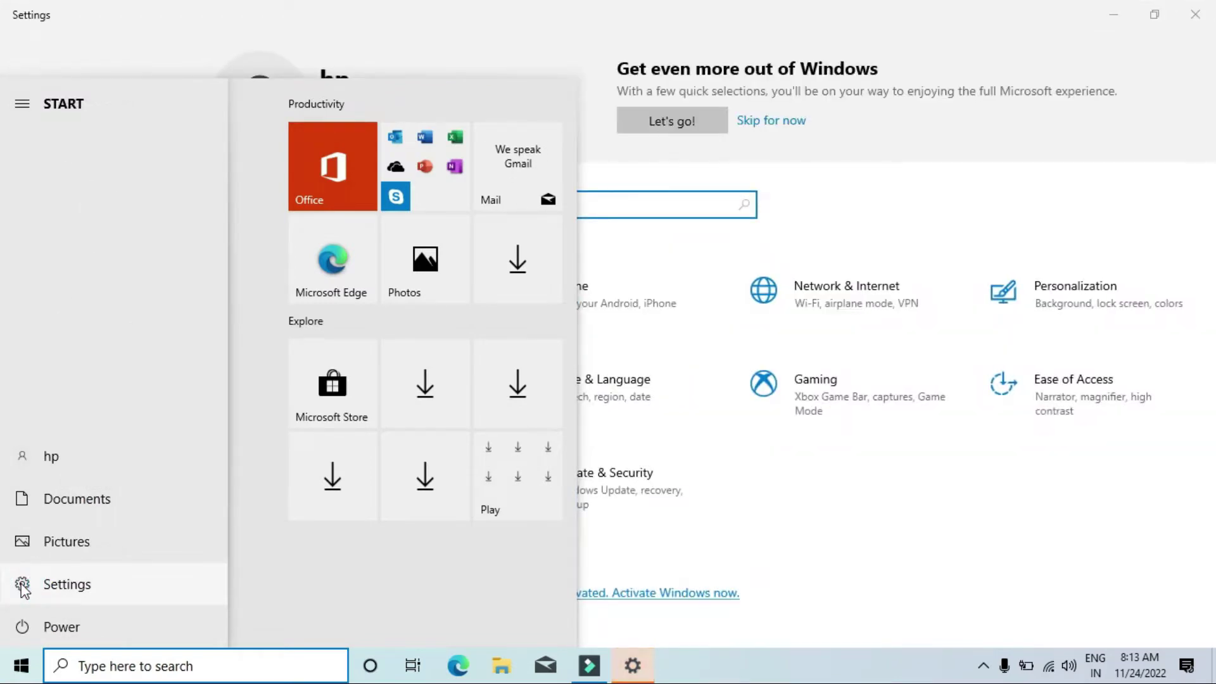
pyautogui.click(759, 136)
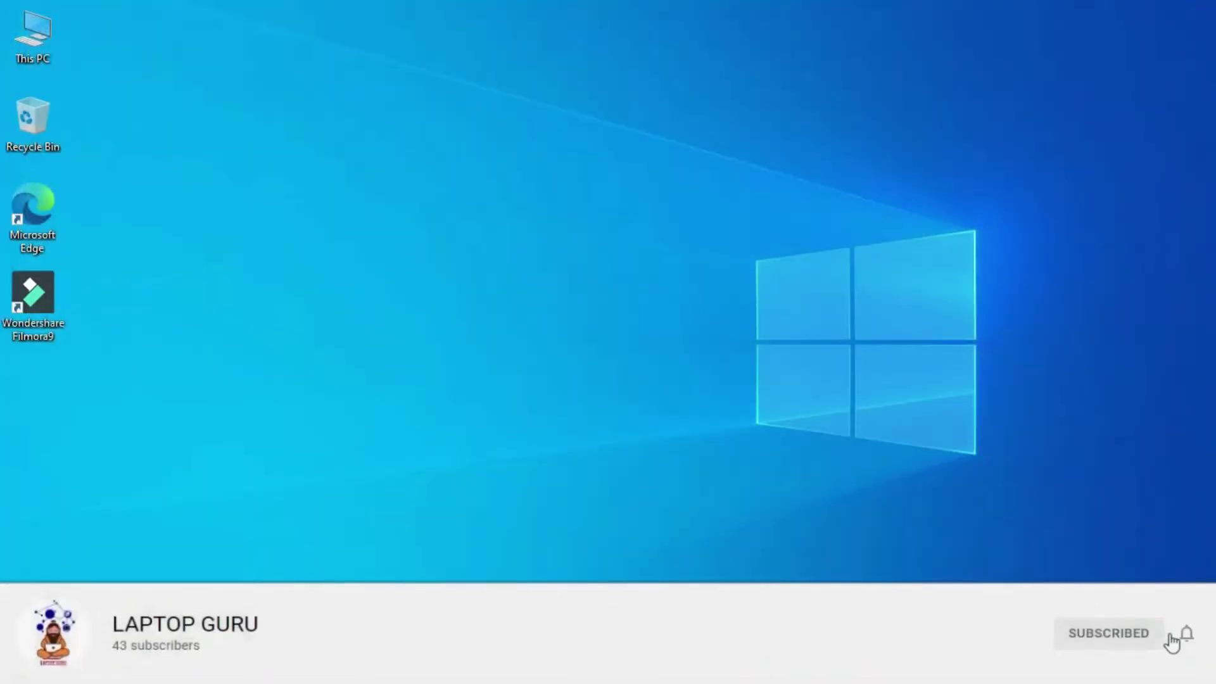
pyautogui.press('super')
pyautogui.click(36, 578)
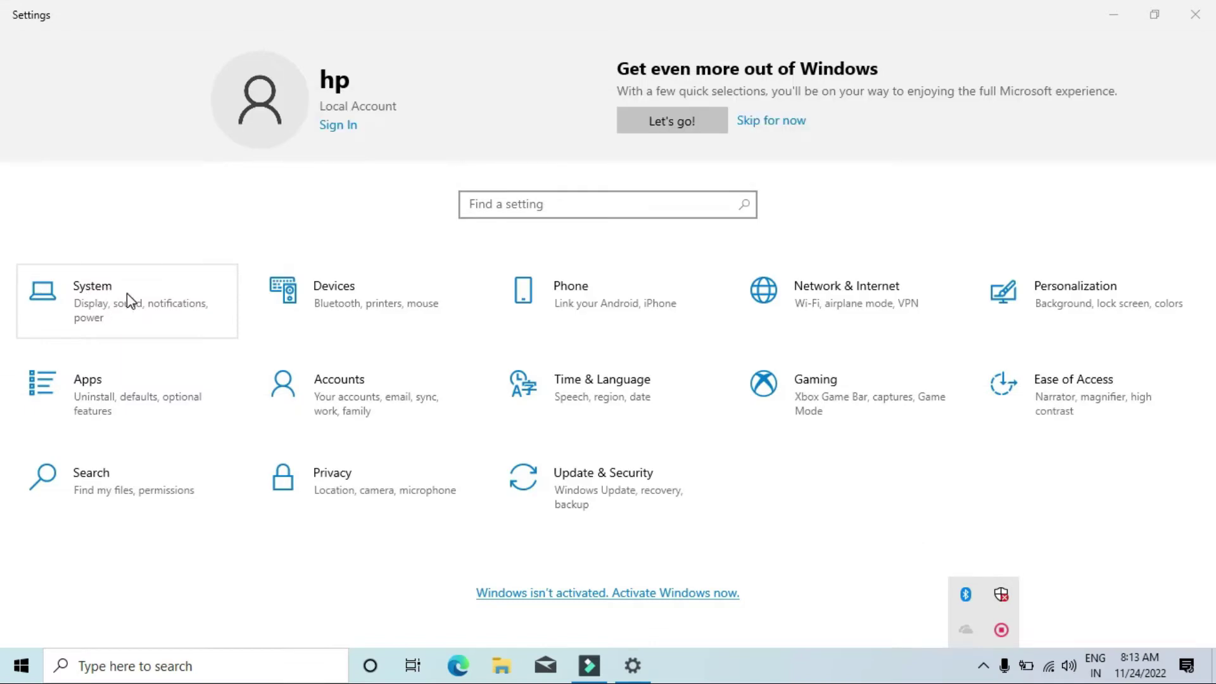
pyautogui.click(350, 126)
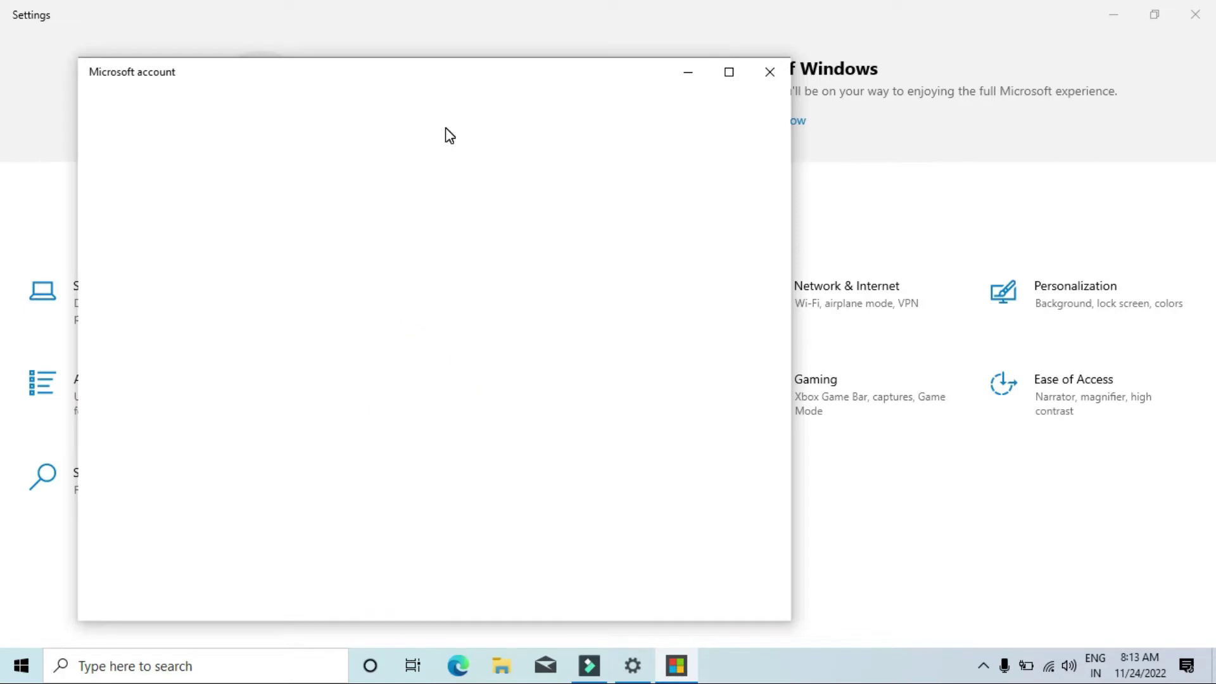
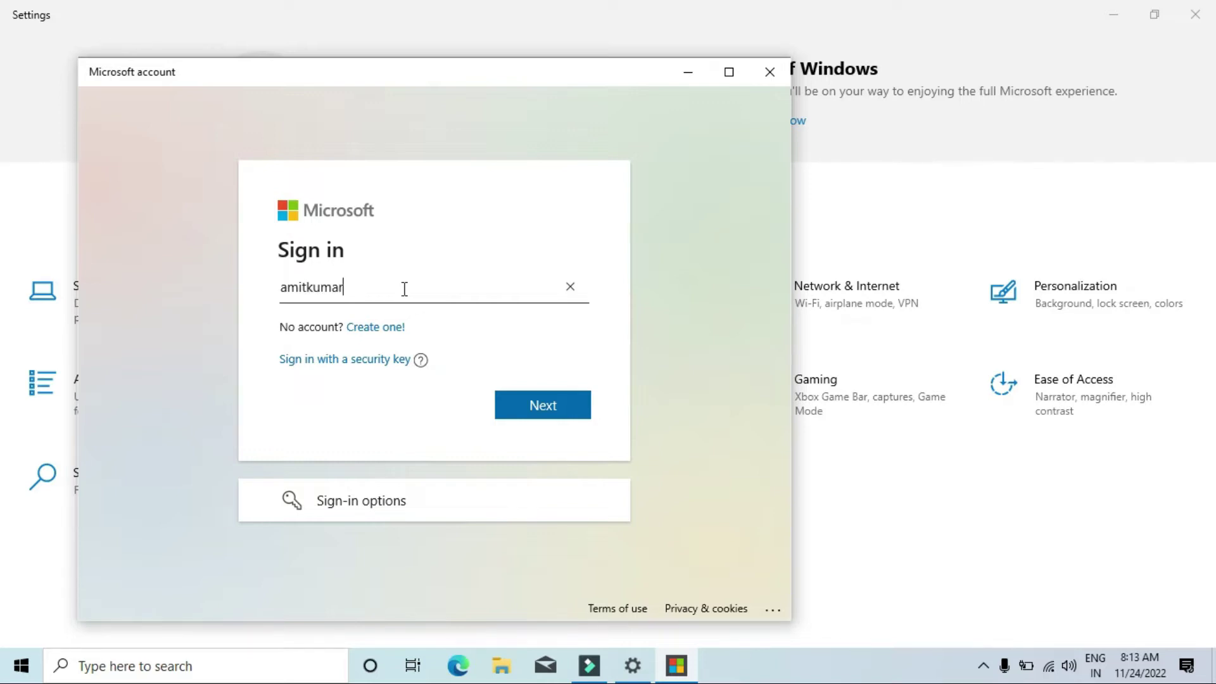
# Submit the account name, try creating a new account, then go back to sign-in.
pyautogui.press('Return')
pyautogui.click(439, 288)
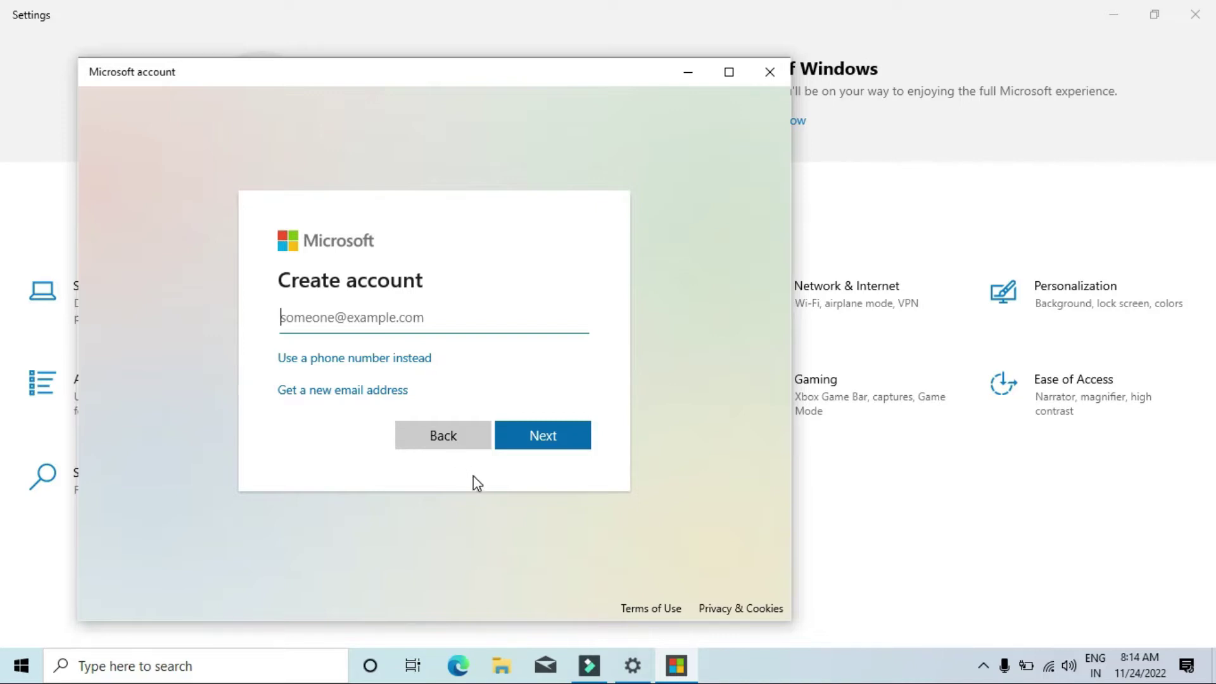
pyautogui.click(462, 445)
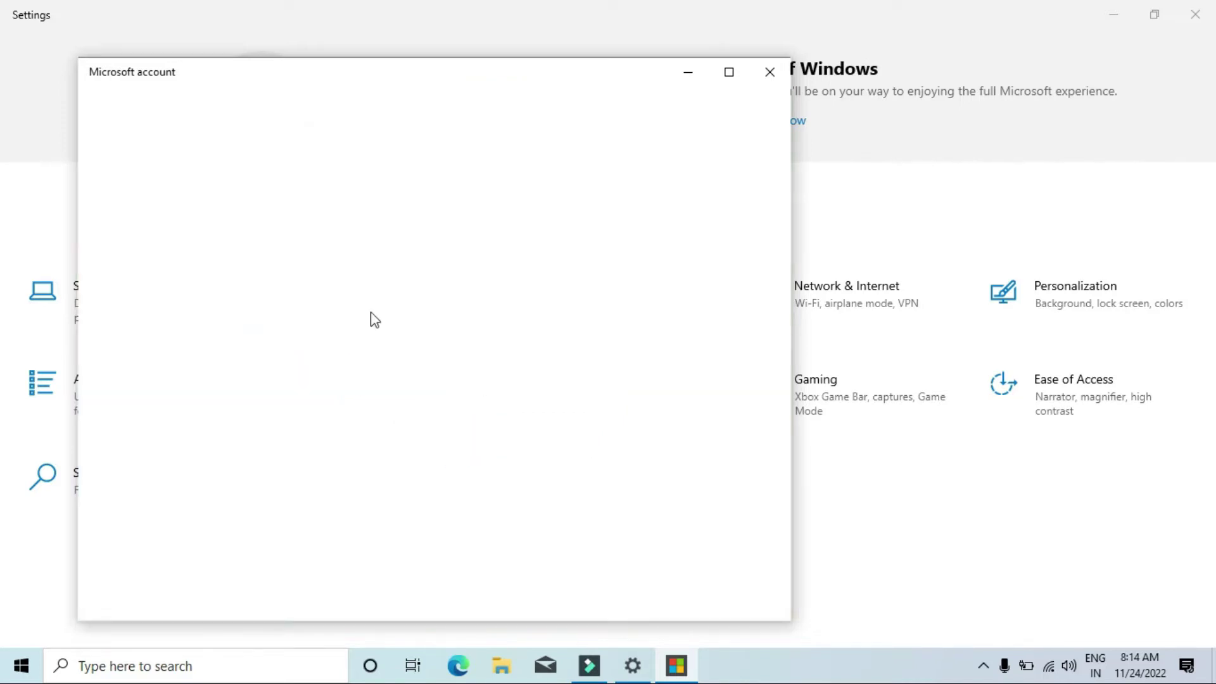
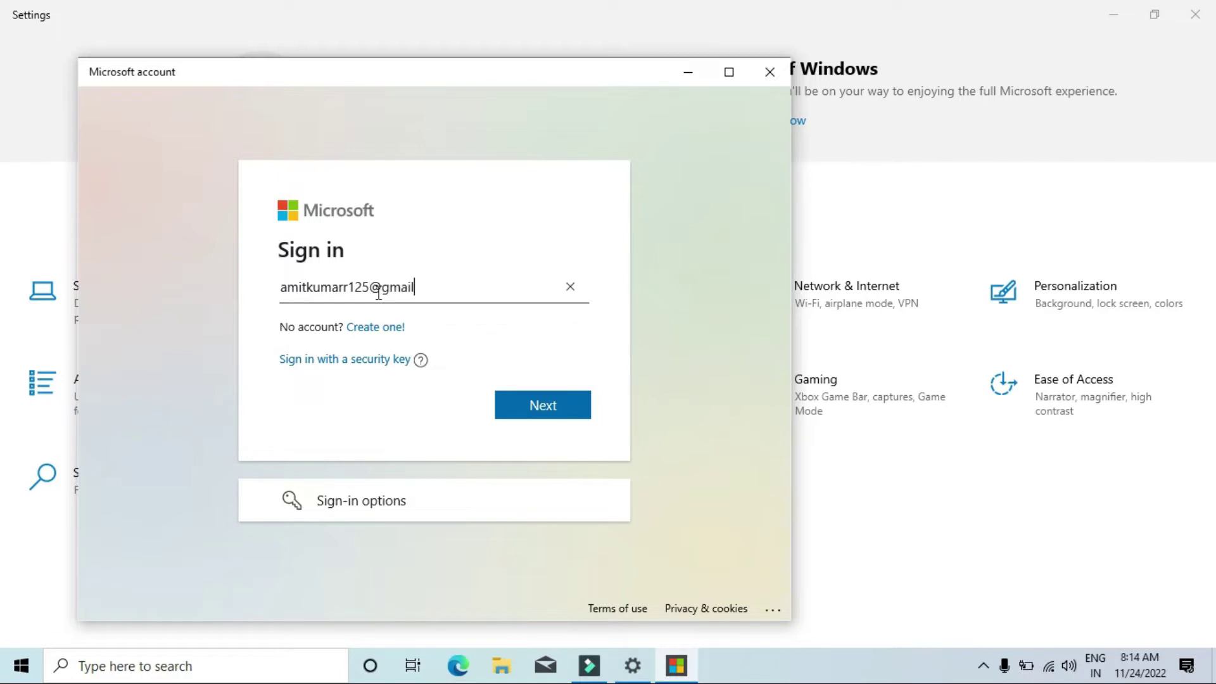
# Type the Gmail address, correct its typos, and submit it.
pyautogui.press('Left')
pyautogui.press('Left')
pyautogui.press('Left')
pyautogui.press('Left')
pyautogui.press('Left')
pyautogui.press('Left')
pyautogui.press('Left')
pyautogui.press('Left')
pyautogui.press('Left')
pyautogui.press('Left')
pyautogui.press('Left')
pyautogui.press('Left')
pyautogui.write('r')
pyautogui.press('Right')
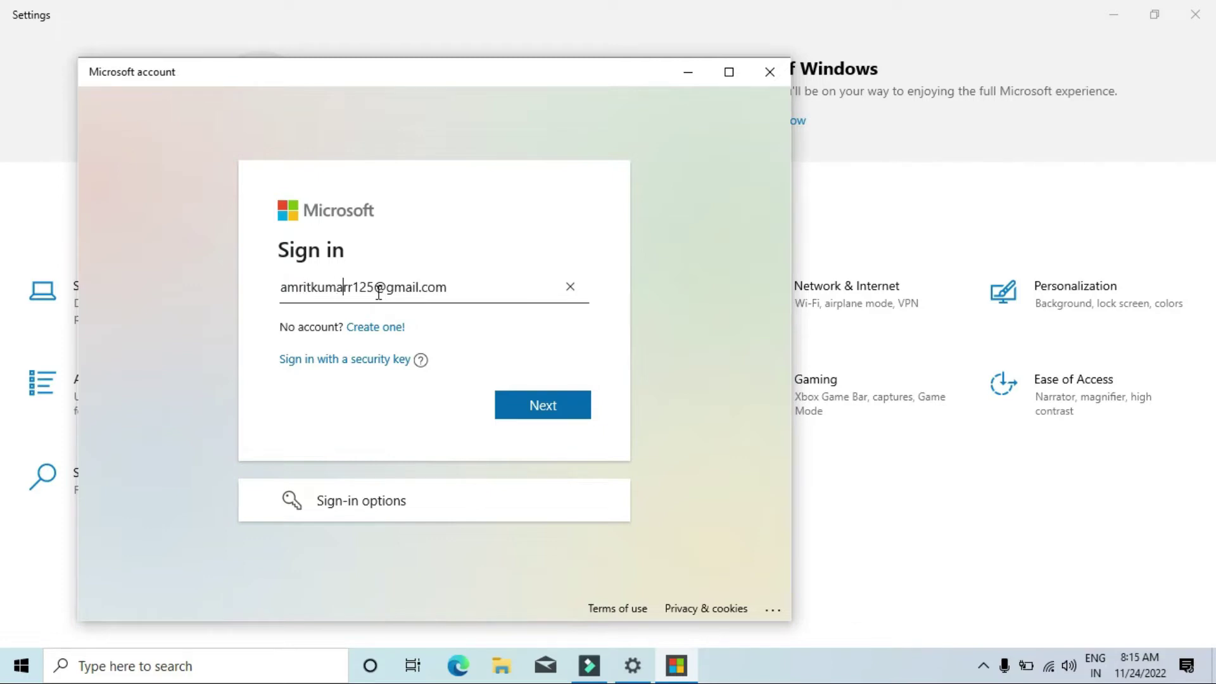
pyautogui.hotkey('ctrl', 'a')
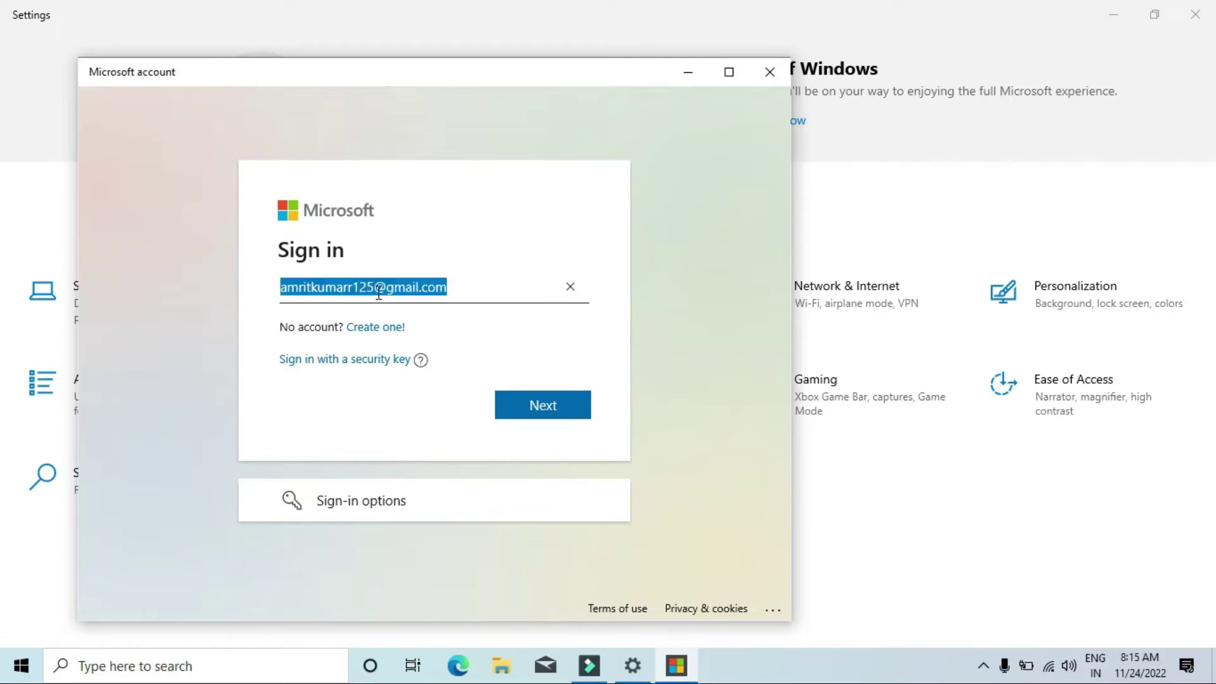
pyautogui.press('Return')
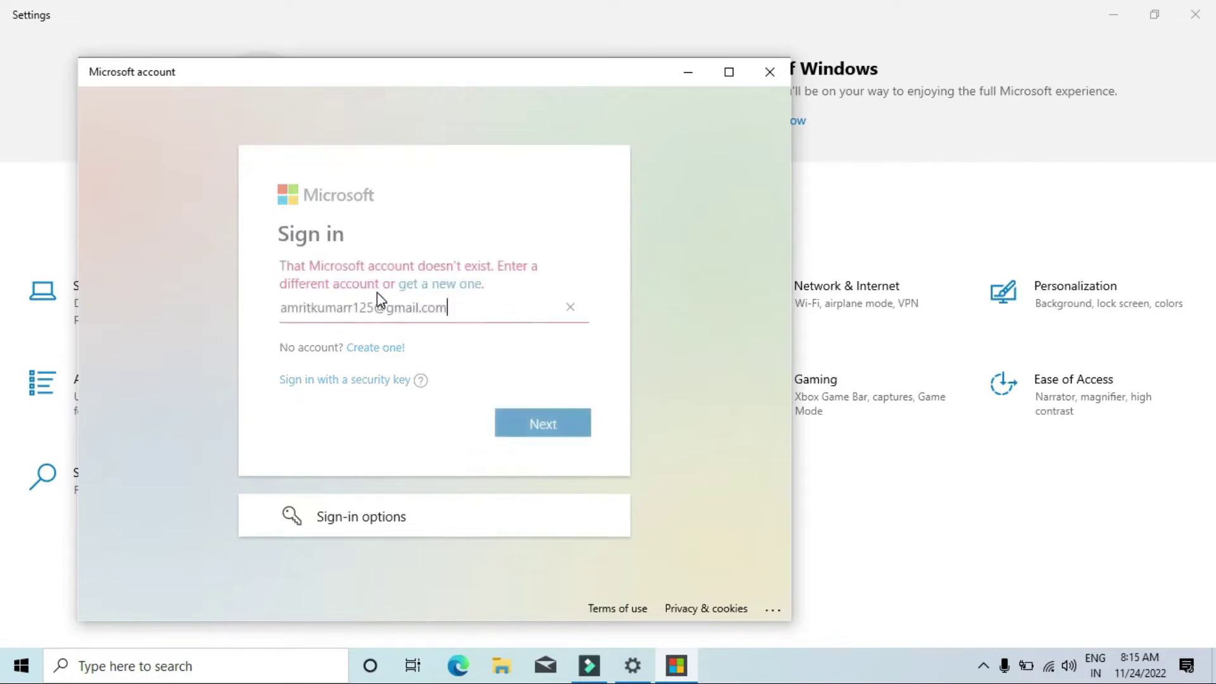
# Create a new Microsoft account for that address and get past the password step.
pyautogui.moveTo(432, 295); pyautogui.dragTo(444, 292)
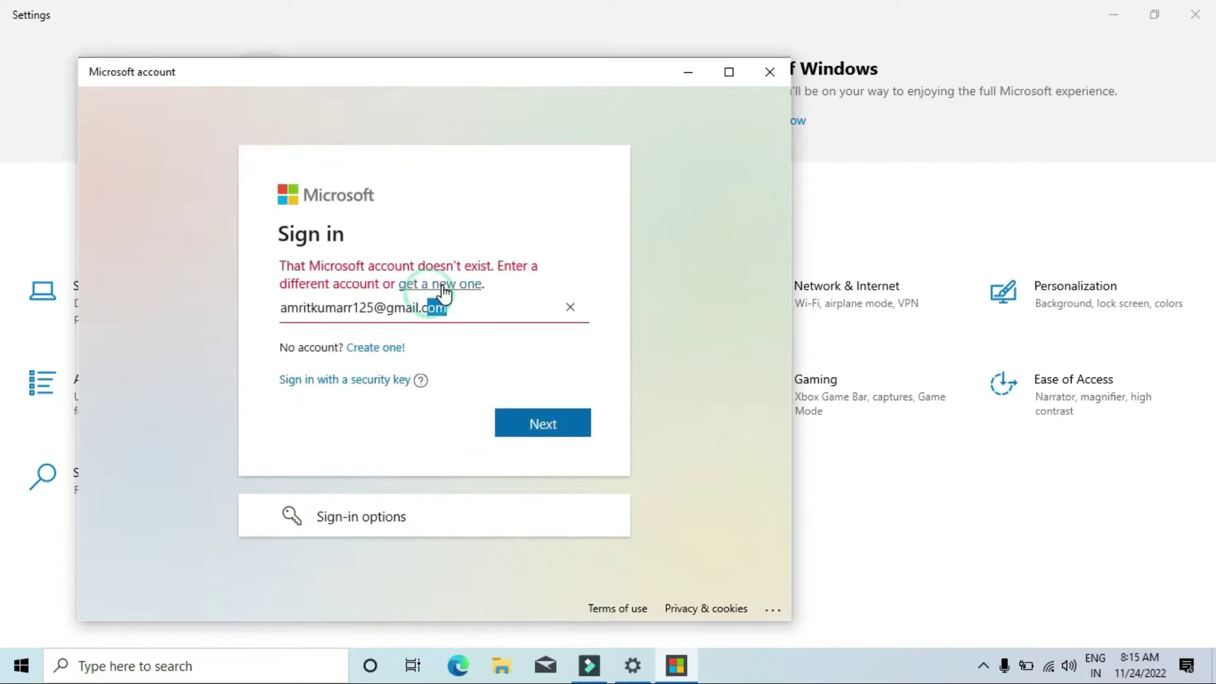
pyautogui.click(444, 287)
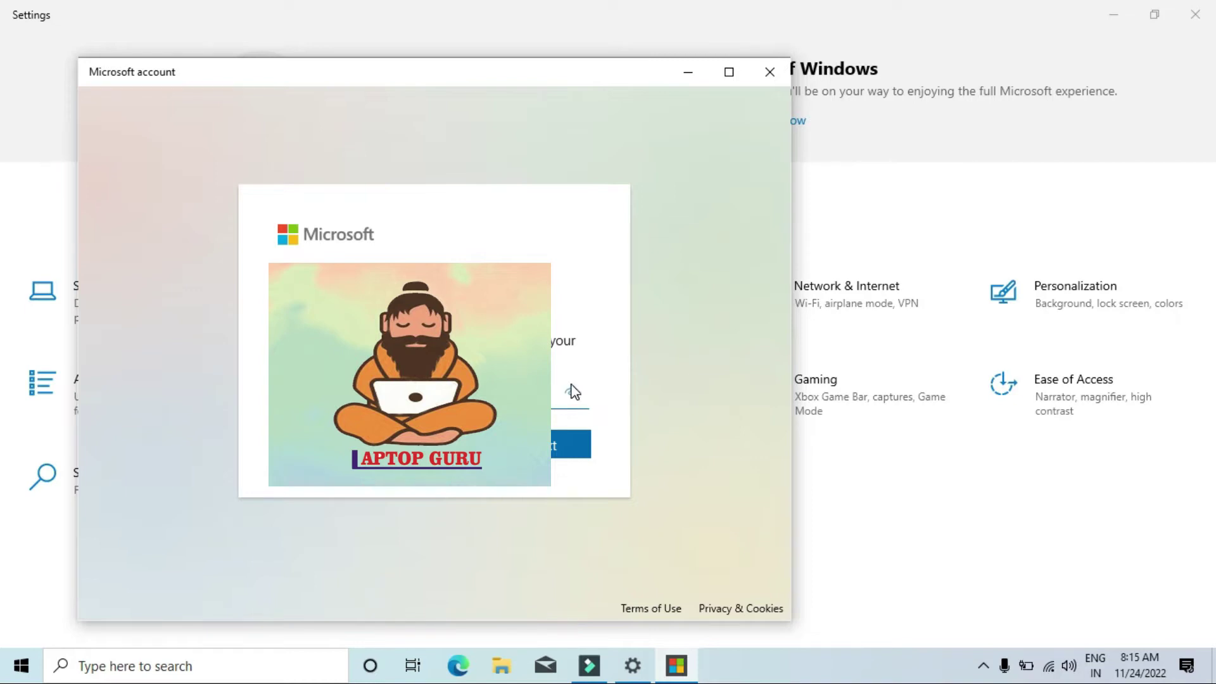
pyautogui.click(533, 439)
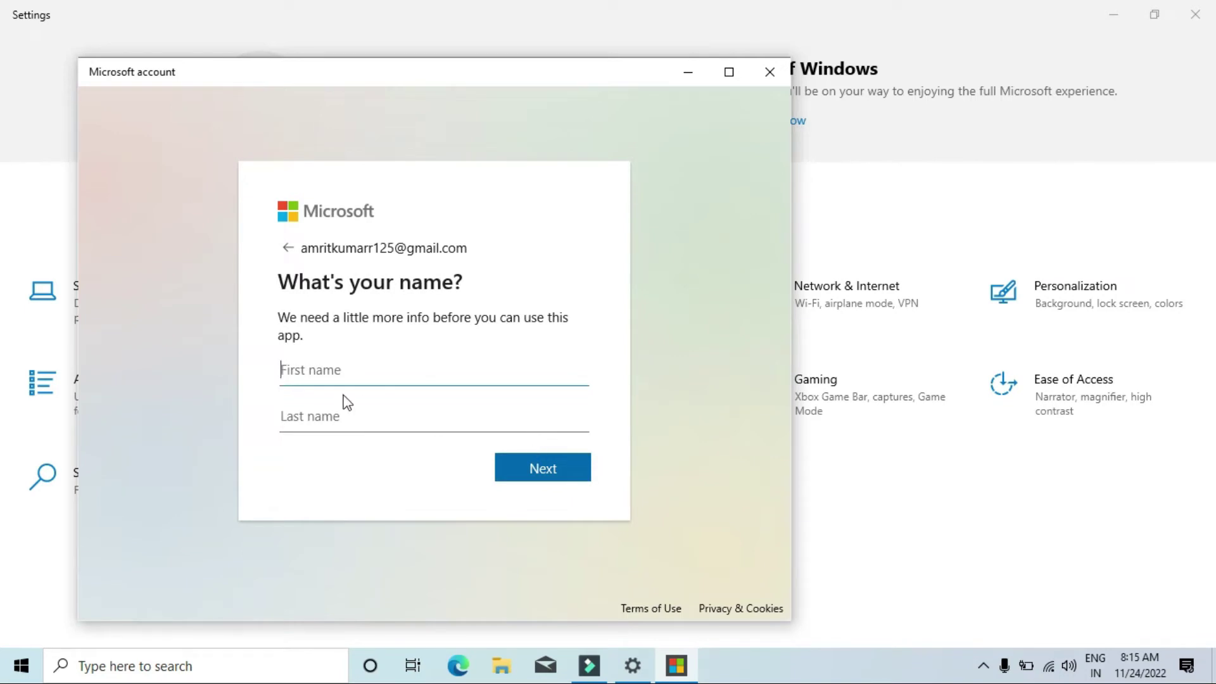
# Fill in the new account holder's first and last name and continue.
pyautogui.press('Tab')
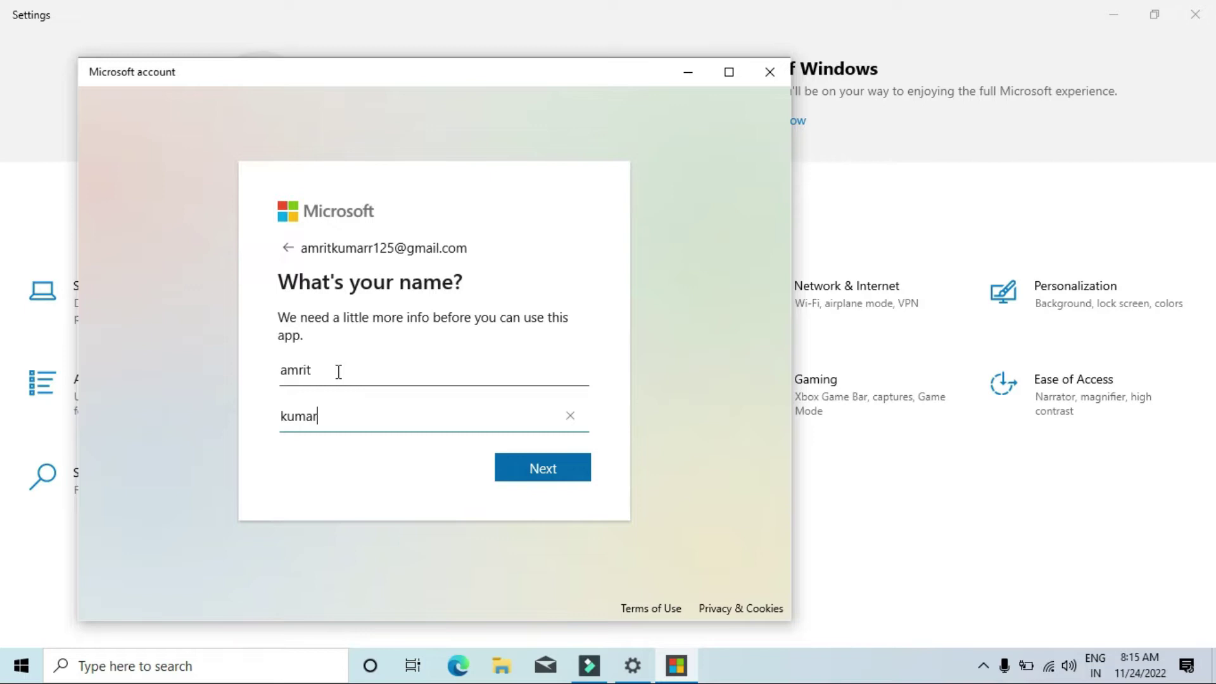
pyautogui.click(523, 469)
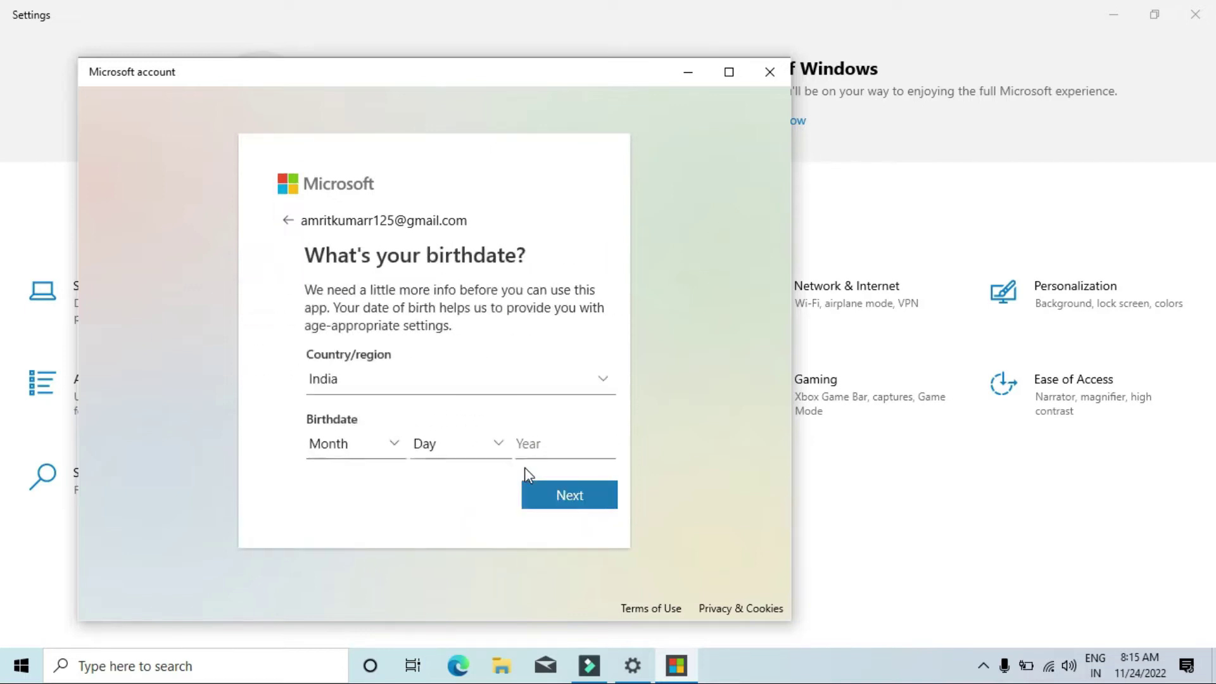
# Set the birthdate to 20 November 1990 and submit it.
pyautogui.click(375, 445)
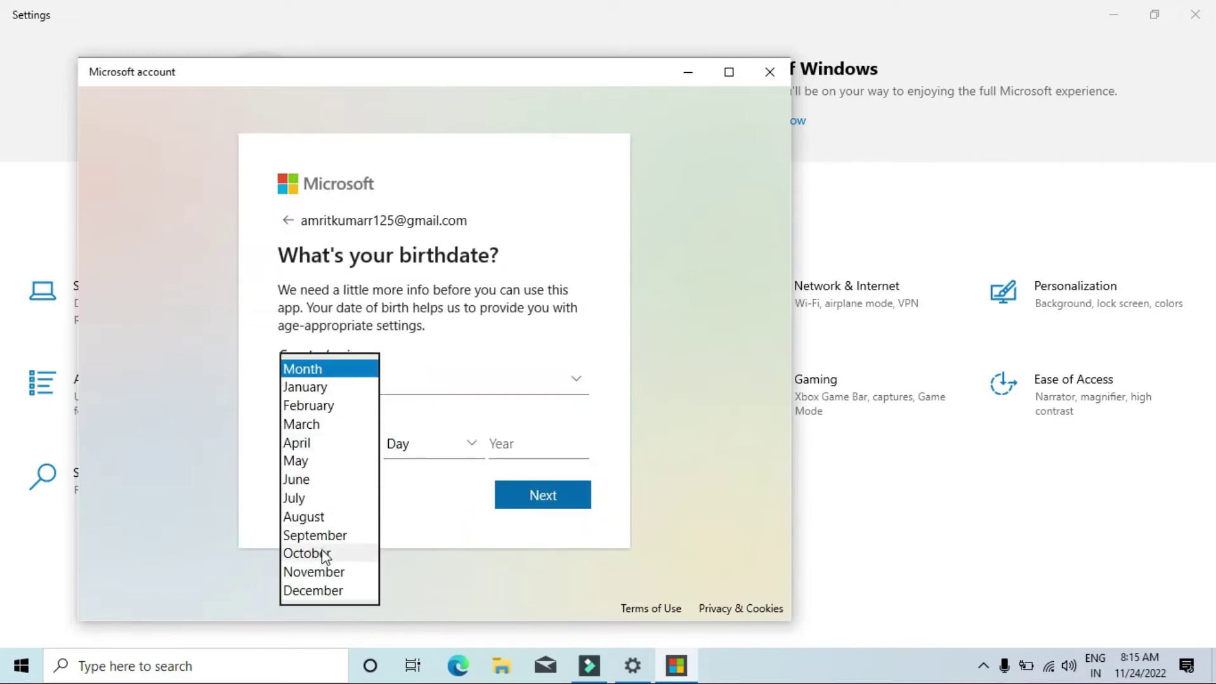
pyautogui.click(312, 572)
pyautogui.click(430, 435)
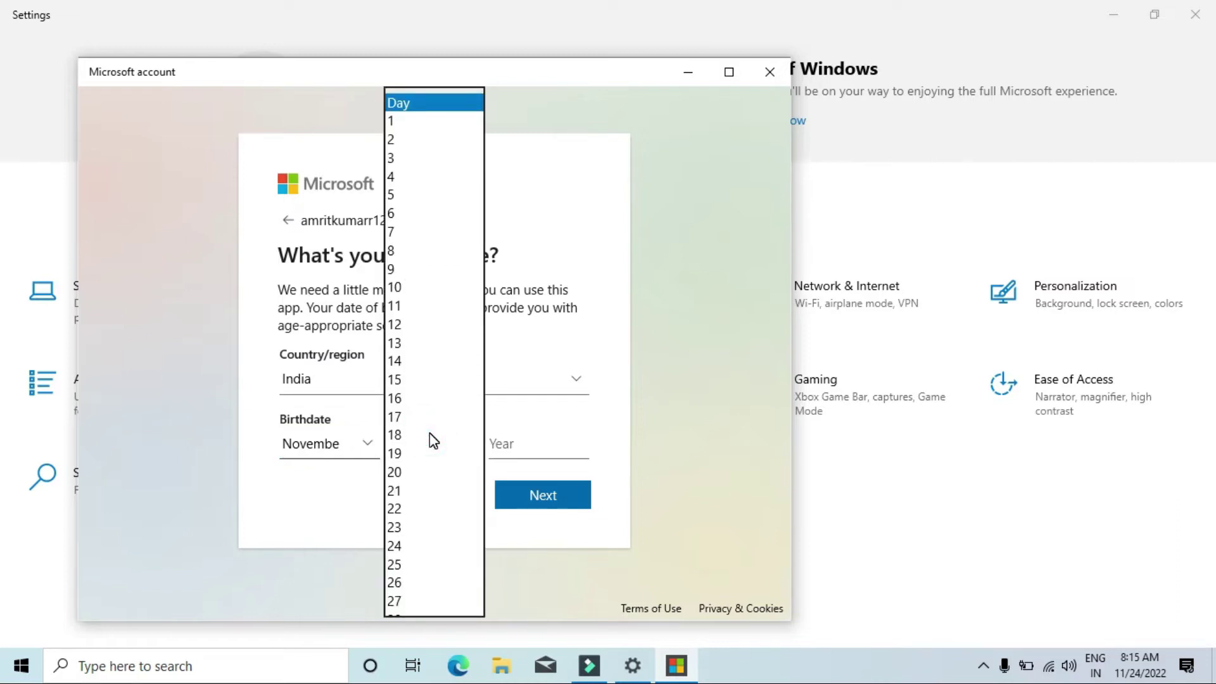
pyautogui.write('20')
pyautogui.press('Return')
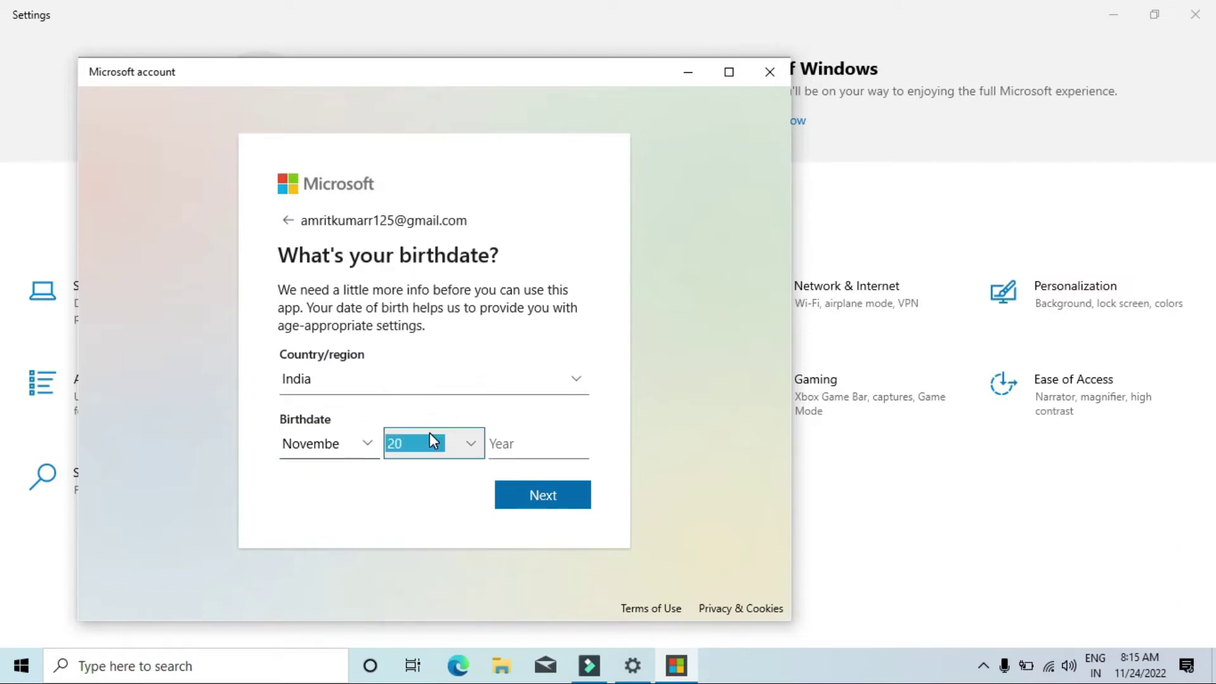
pyautogui.click(516, 444)
pyautogui.write('19')
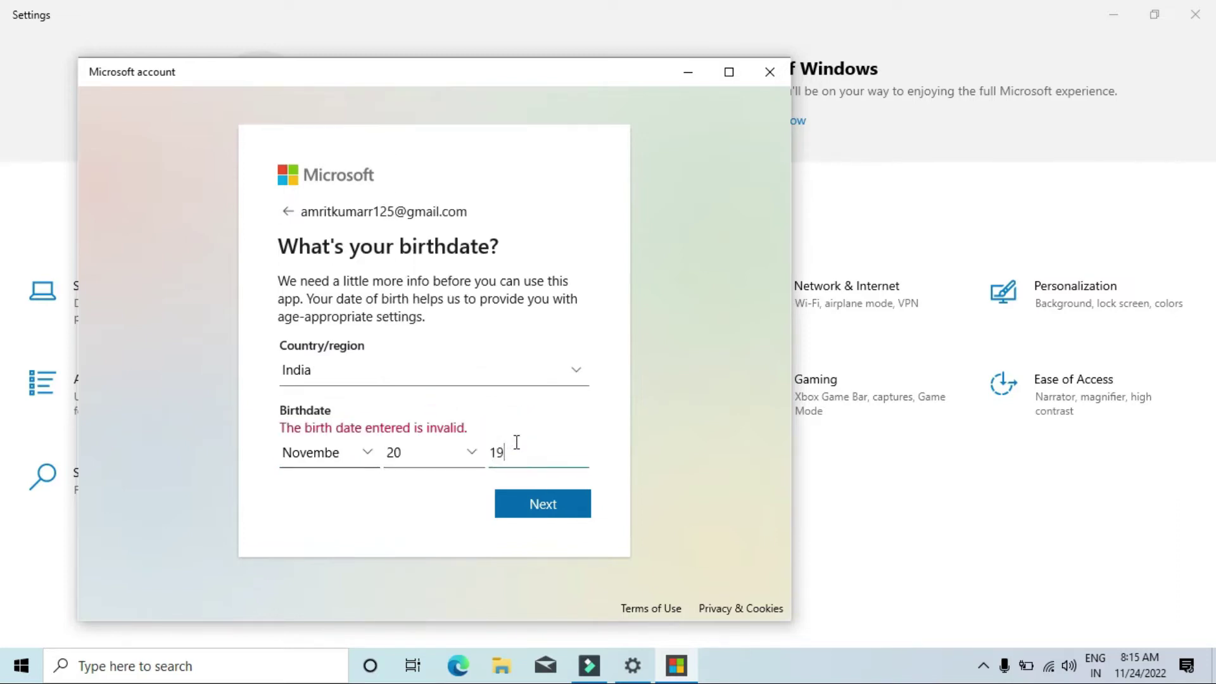
pyautogui.write('90')
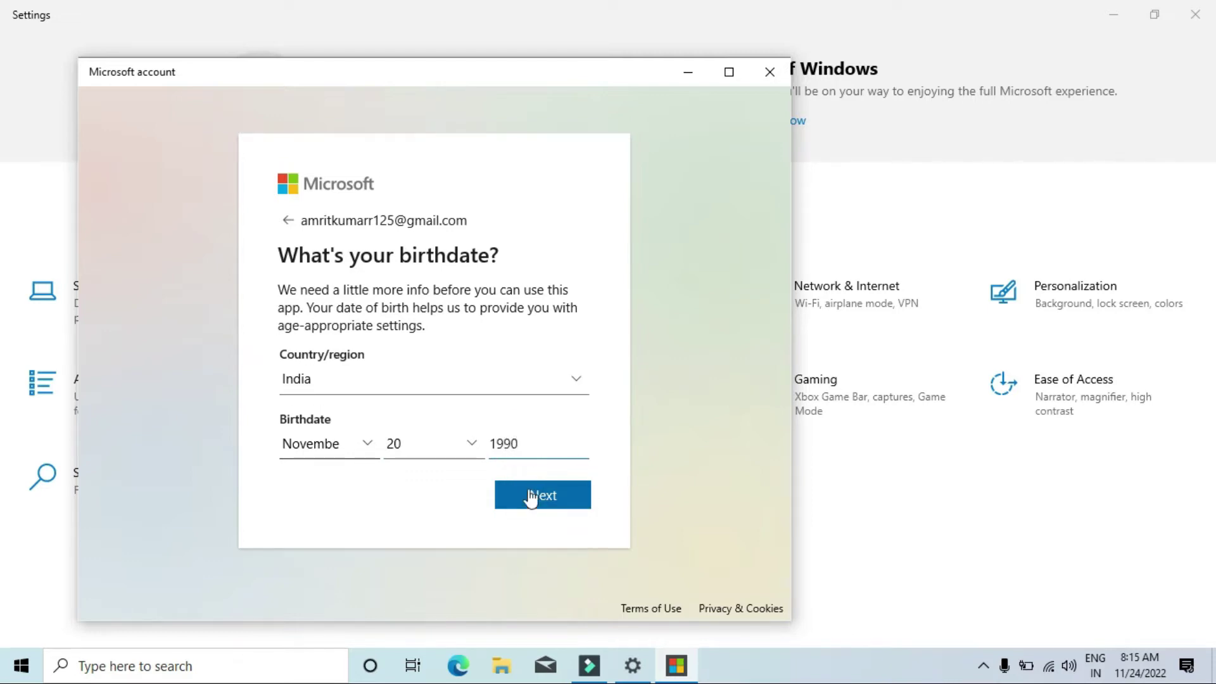
pyautogui.click(536, 497)
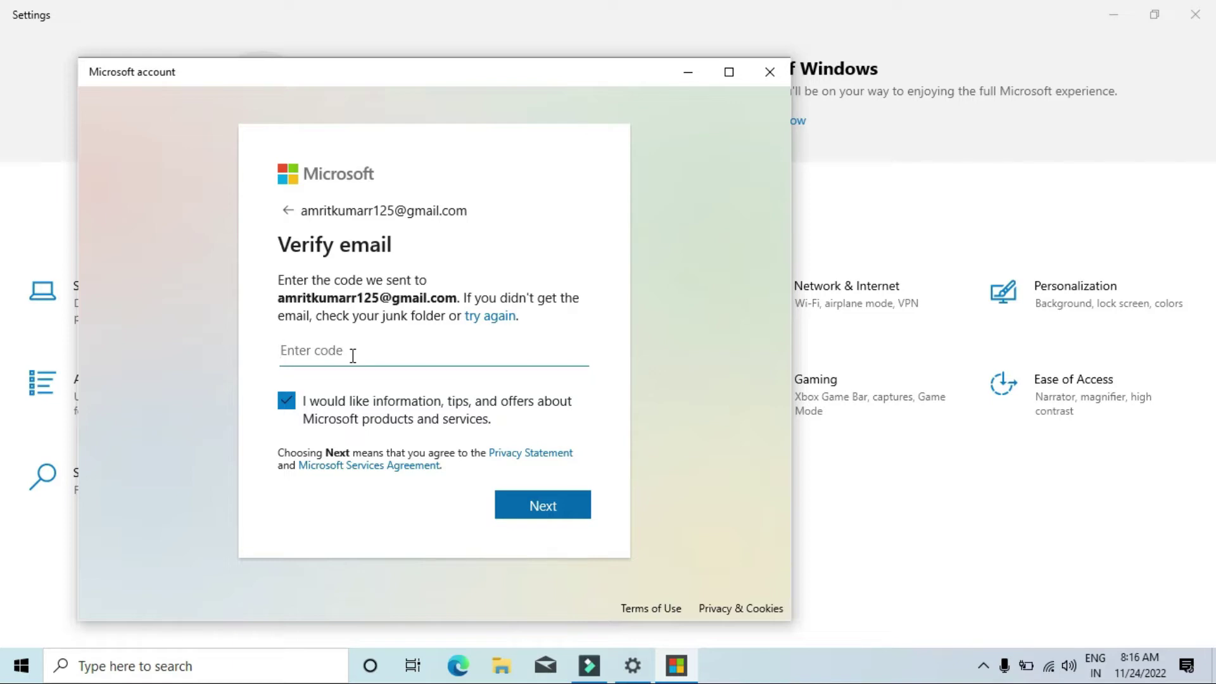
# Enter the emailed verification code and submit it.
pyautogui.click(553, 515)
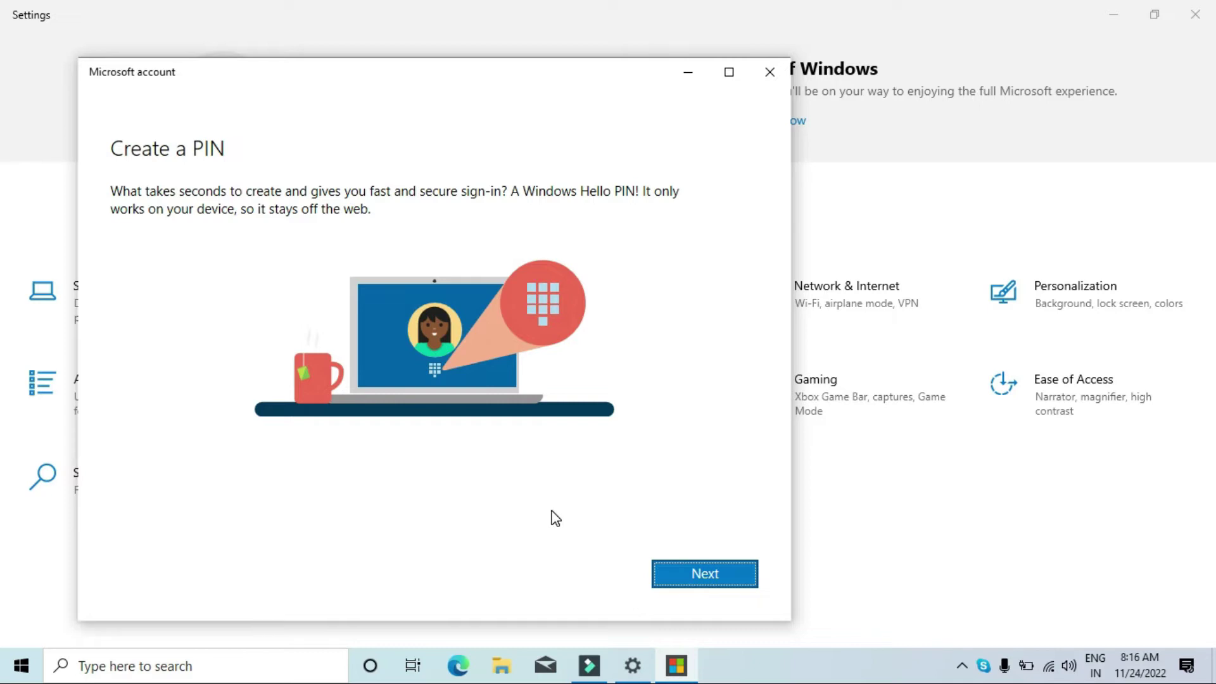
# Create and confirm a four-digit sign-in PIN, revealing it to check before accepting.
pyautogui.click(682, 573)
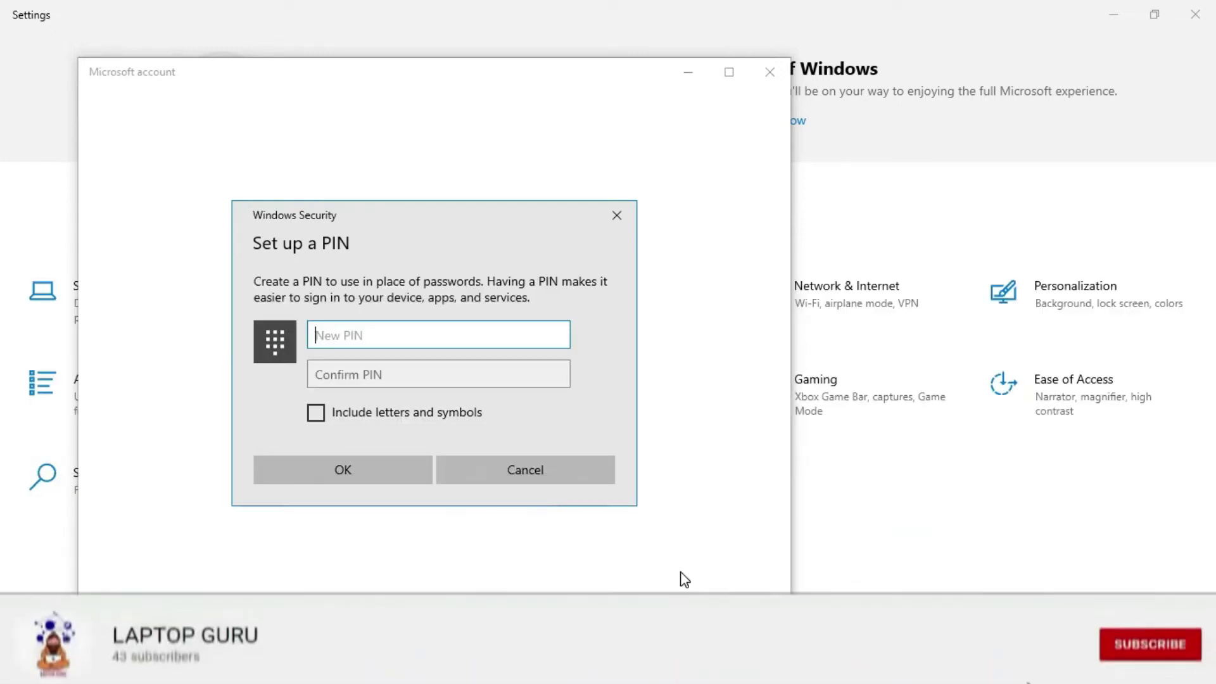
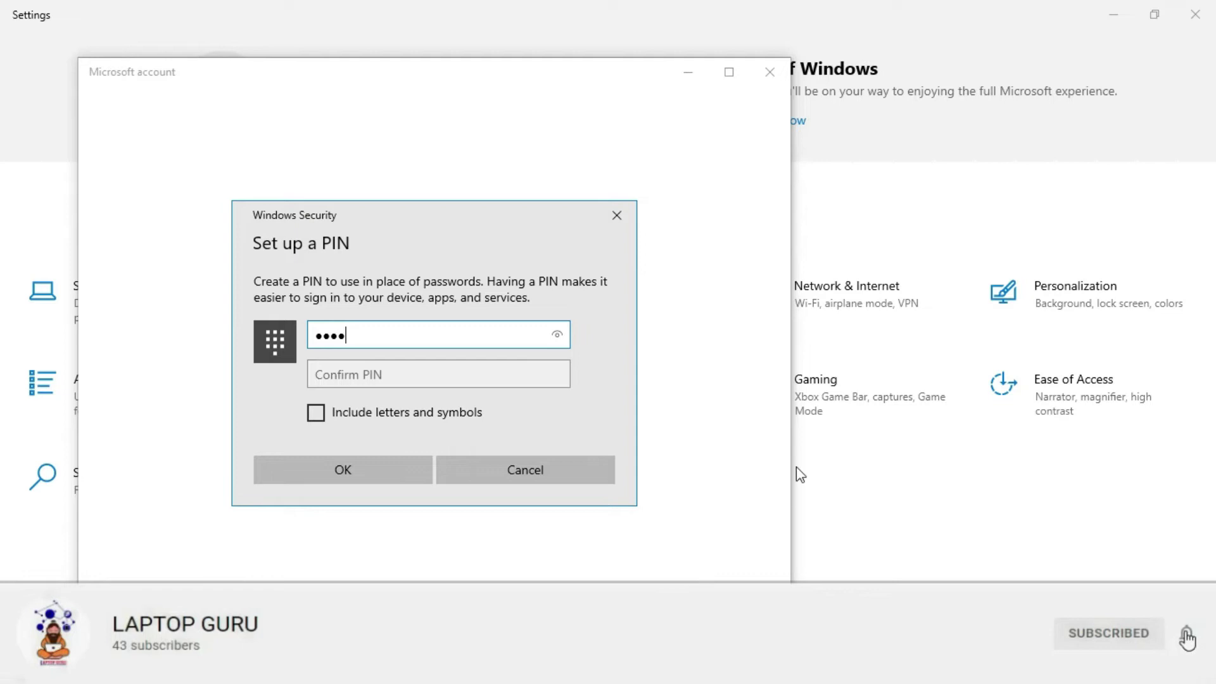
pyautogui.click(467, 367)
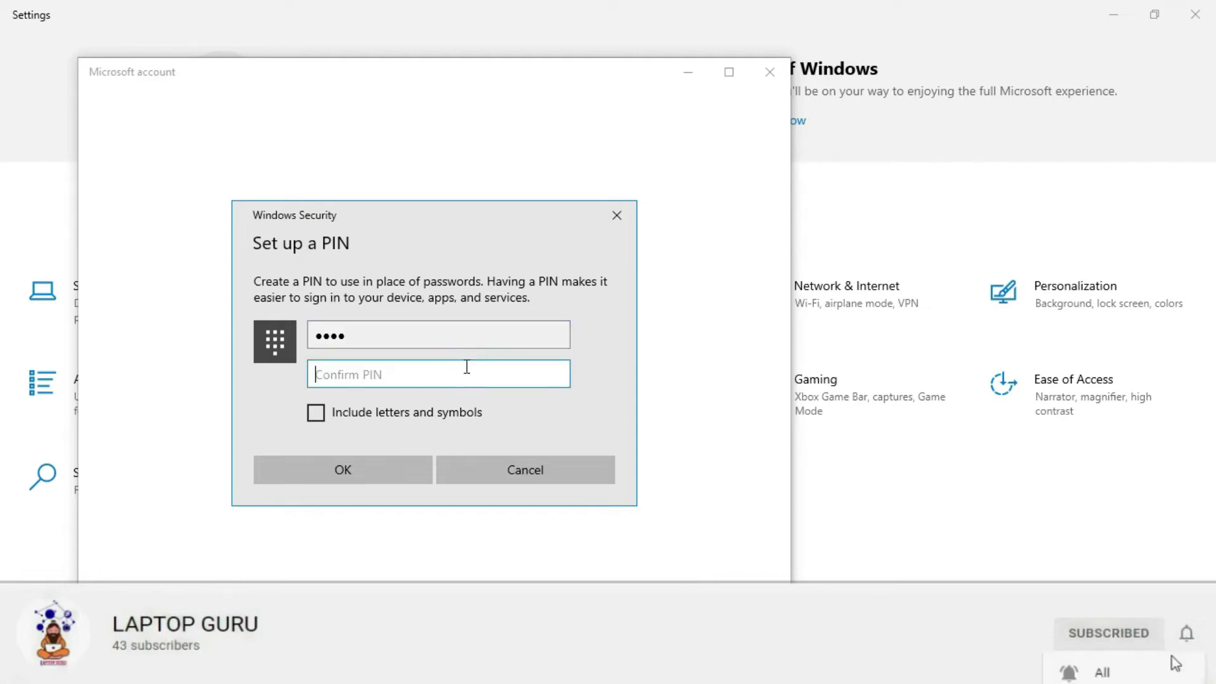
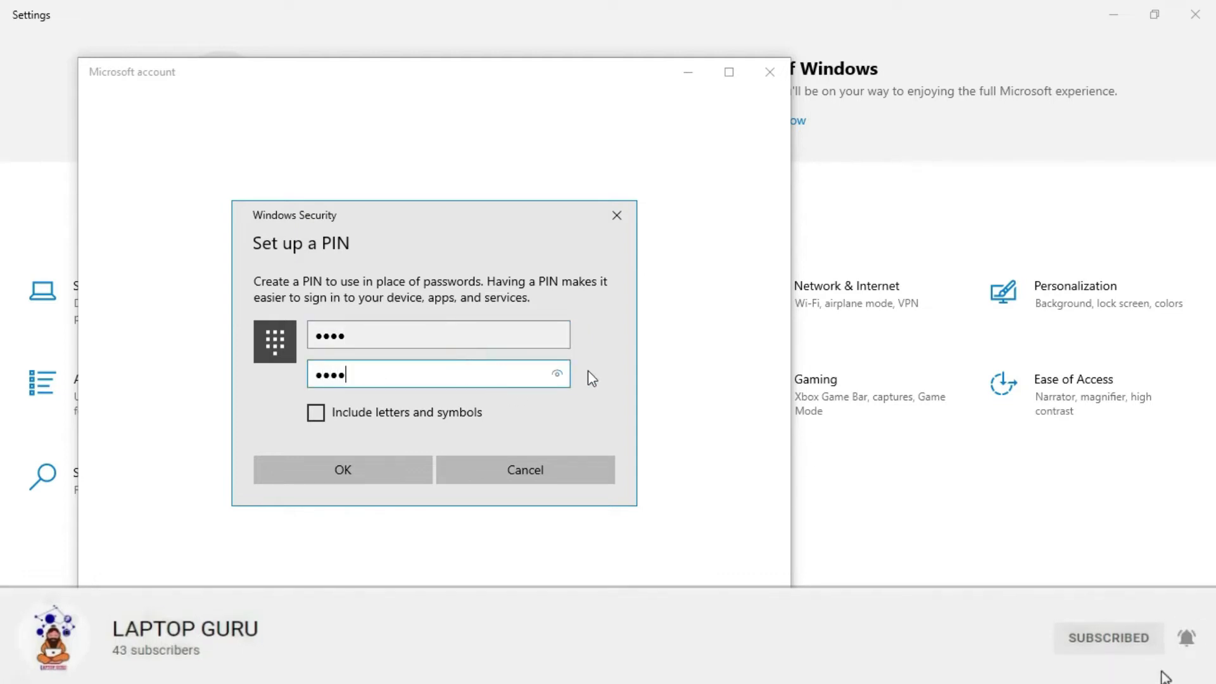
pyautogui.click(558, 373)
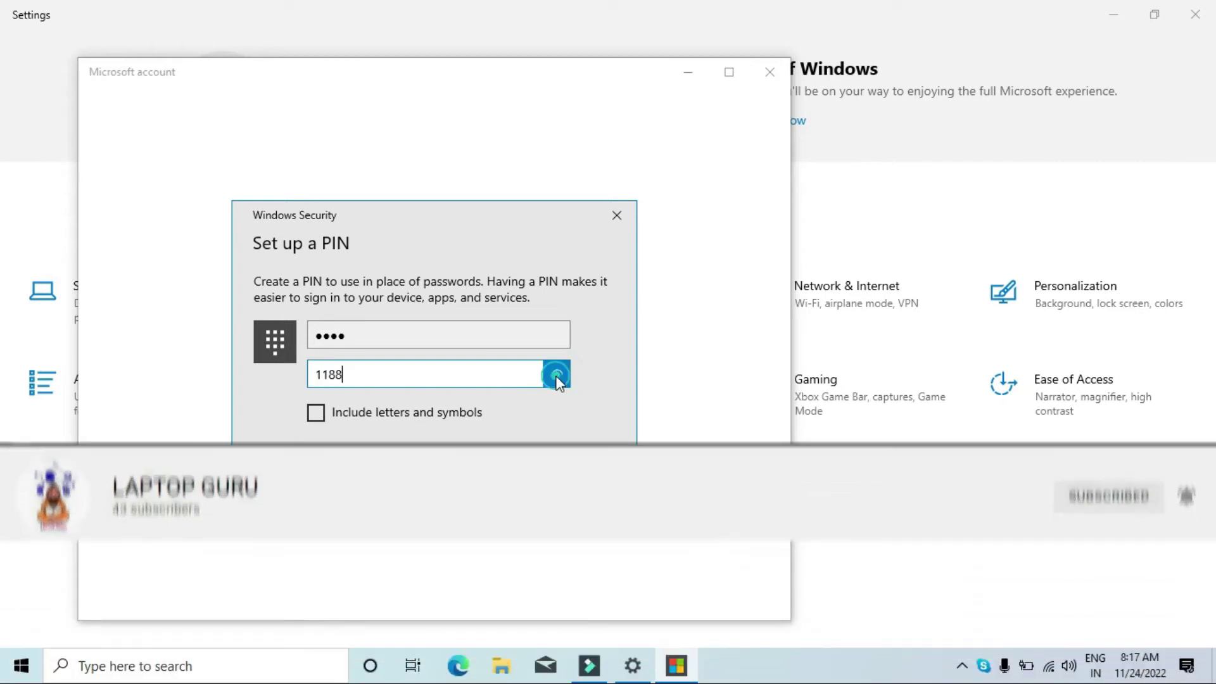
pyautogui.click(396, 472)
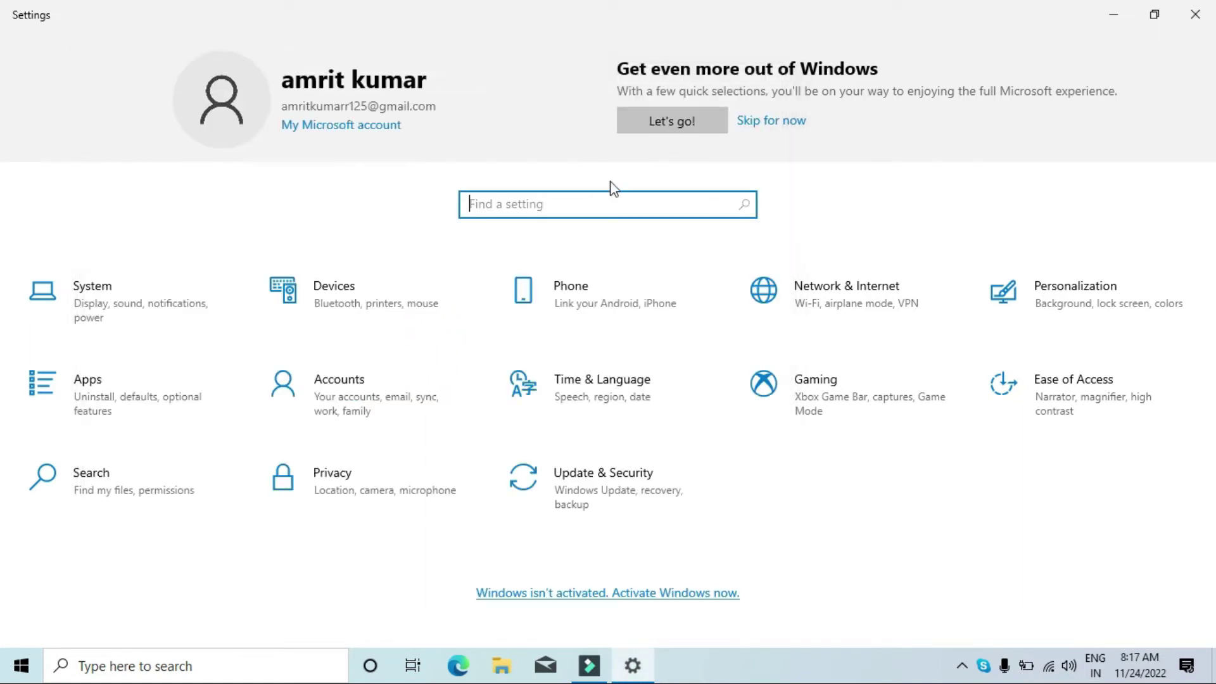
pyautogui.click(420, 109)
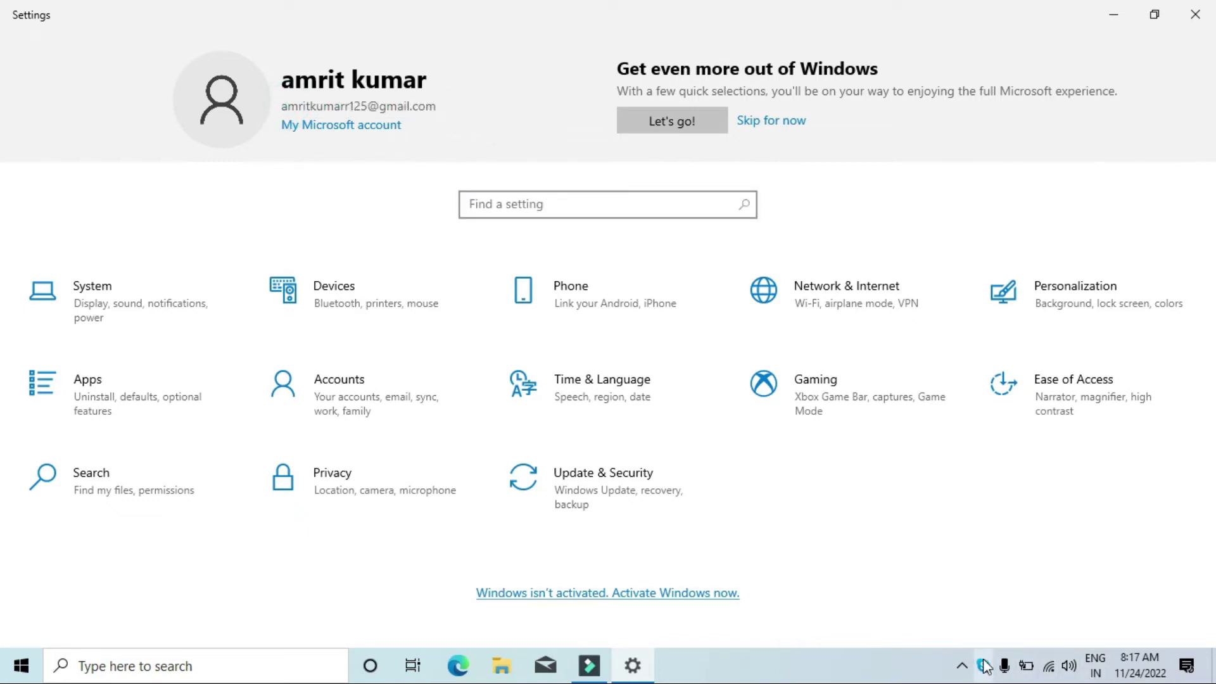
pyautogui.click(962, 665)
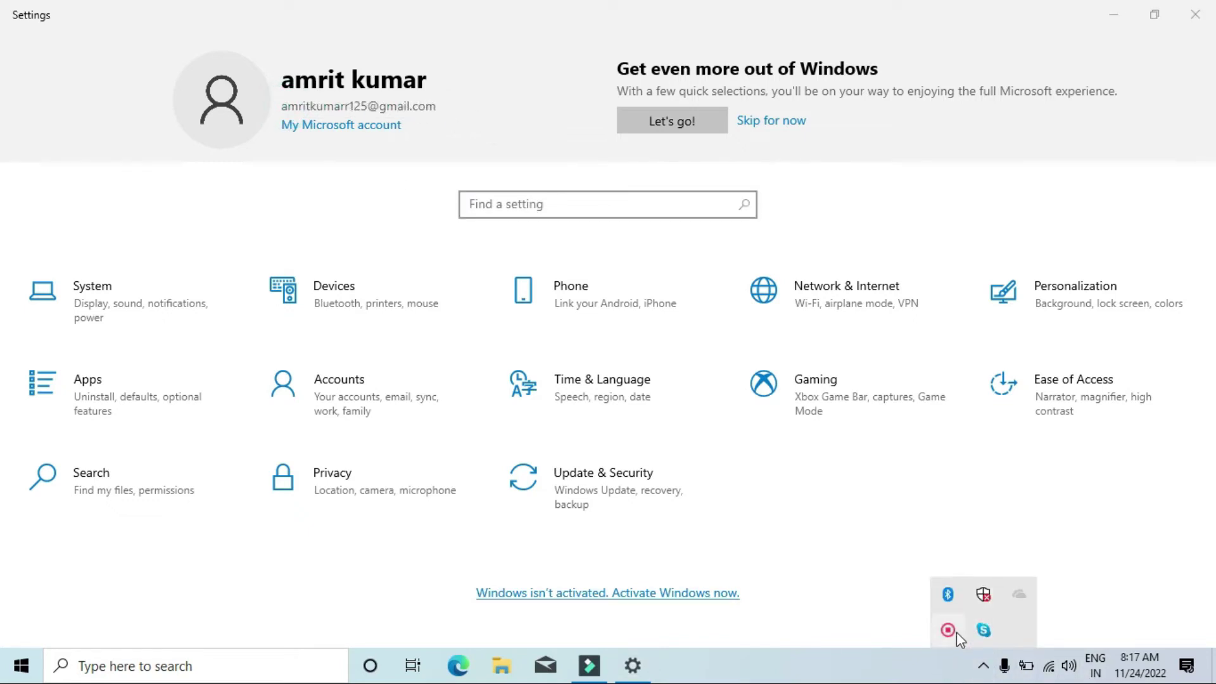
pyautogui.rightClick(956, 633)
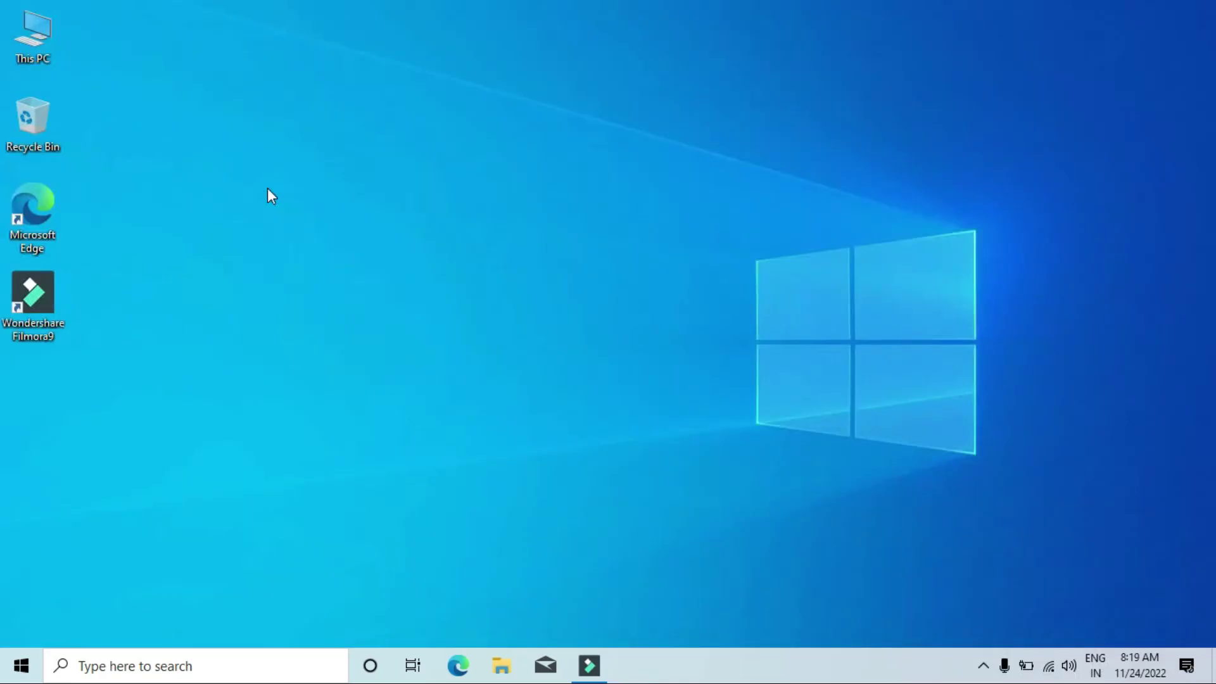
pyautogui.rightClick(268, 190)
pyautogui.click(301, 239)
pyautogui.click(21, 665)
pyautogui.click(22, 586)
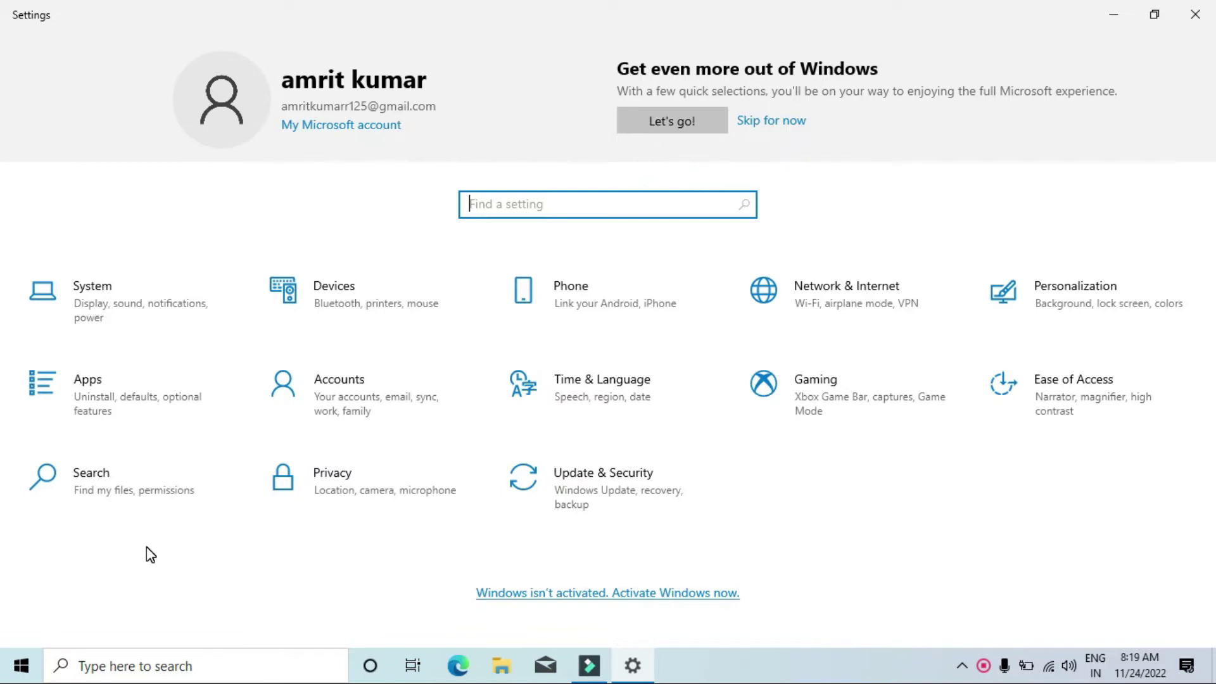
pyautogui.click(791, 509)
# Open the online Microsoft account page in Edge and decline browser sync.
pyautogui.click(331, 123)
pyautogui.moveTo(424, 30); pyautogui.dragTo(556, 38)
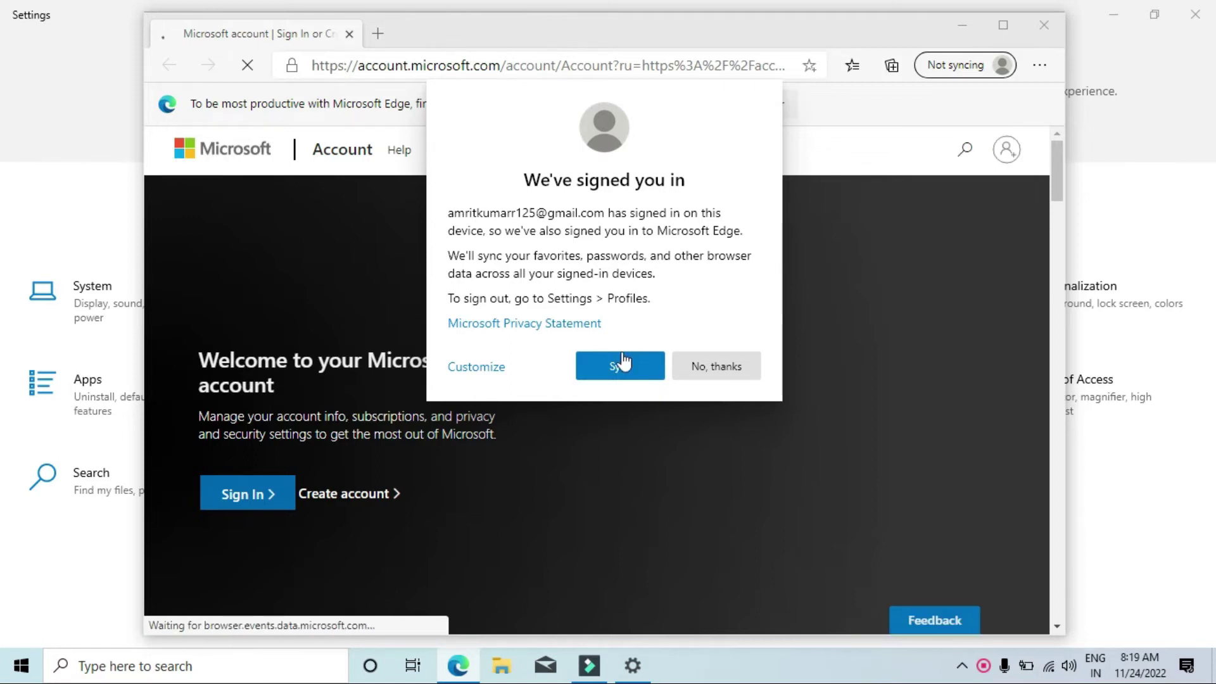
pyautogui.click(679, 363)
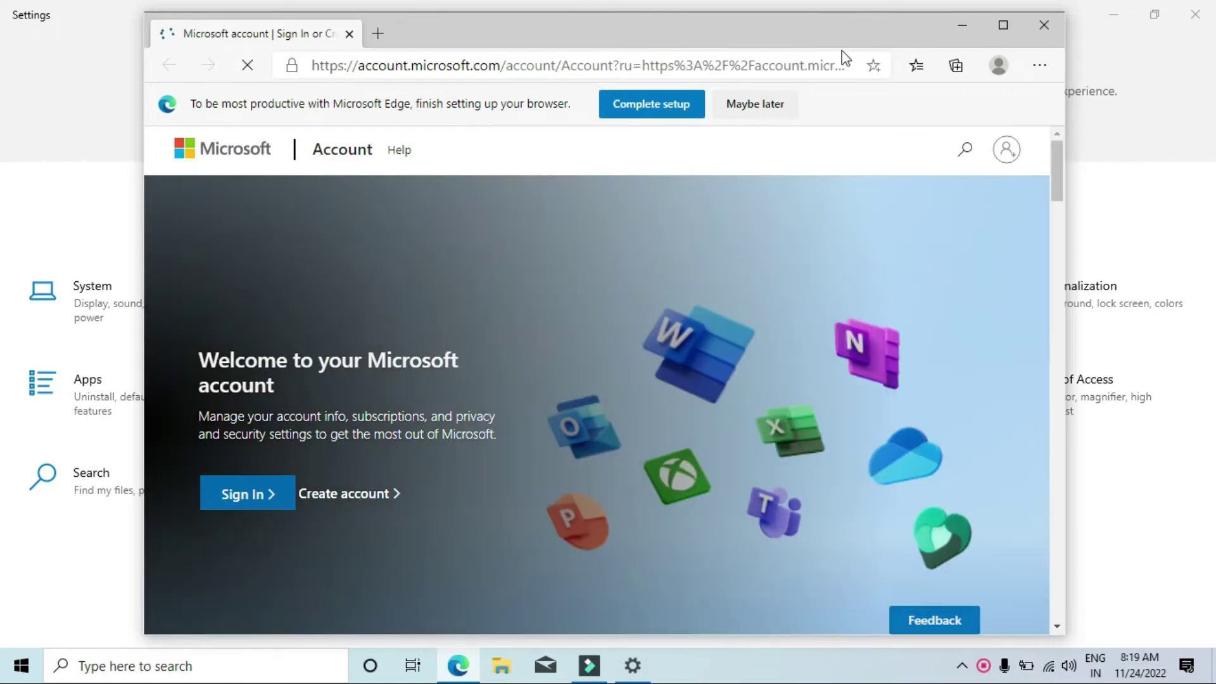
pyautogui.click(1039, 36)
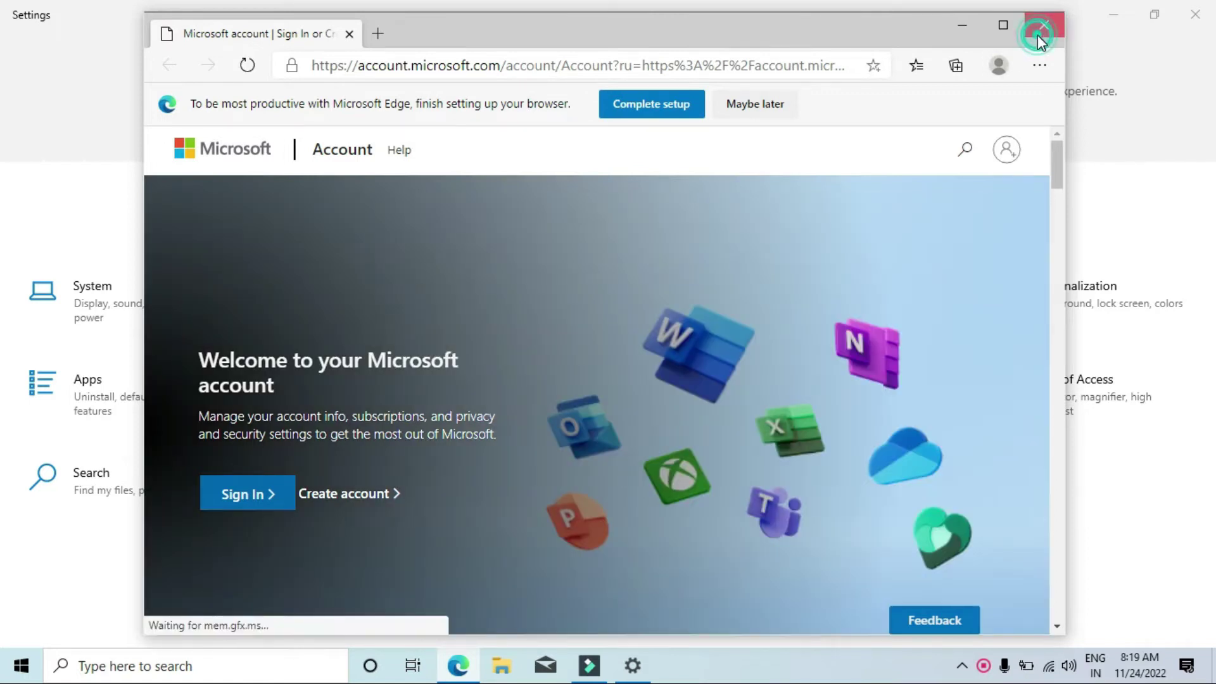
# Sign in on the account website, decline ad personalization, and return to Settings.
pyautogui.click(244, 493)
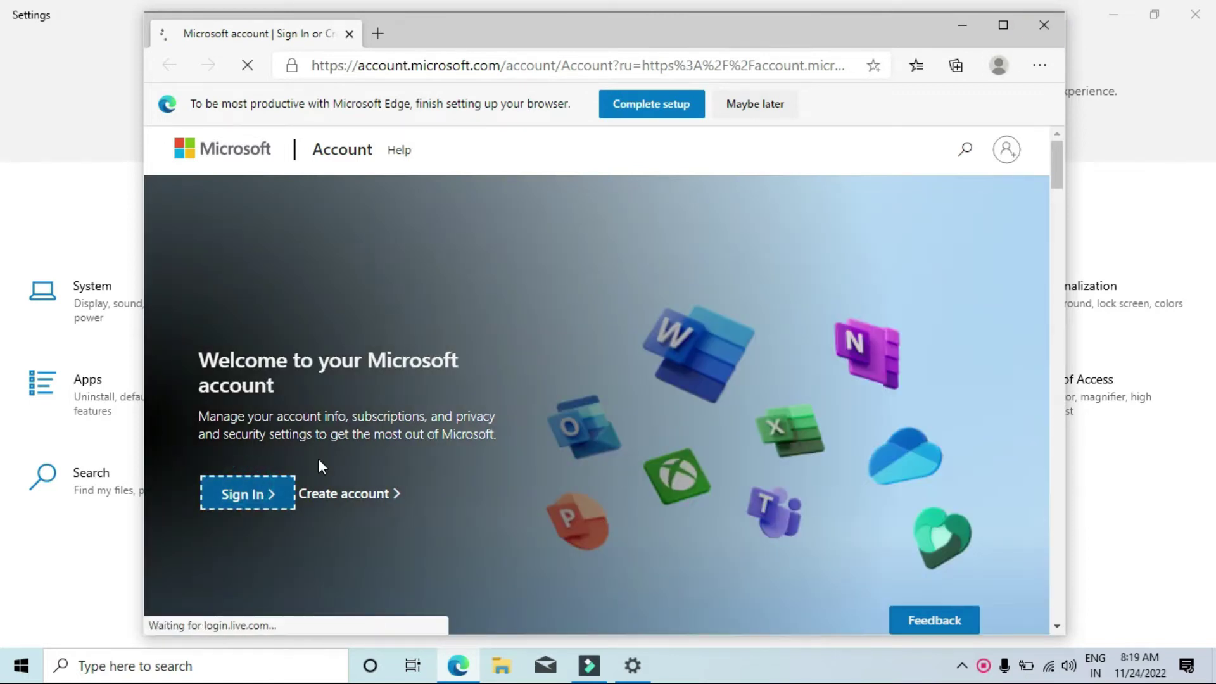
pyautogui.click(692, 334)
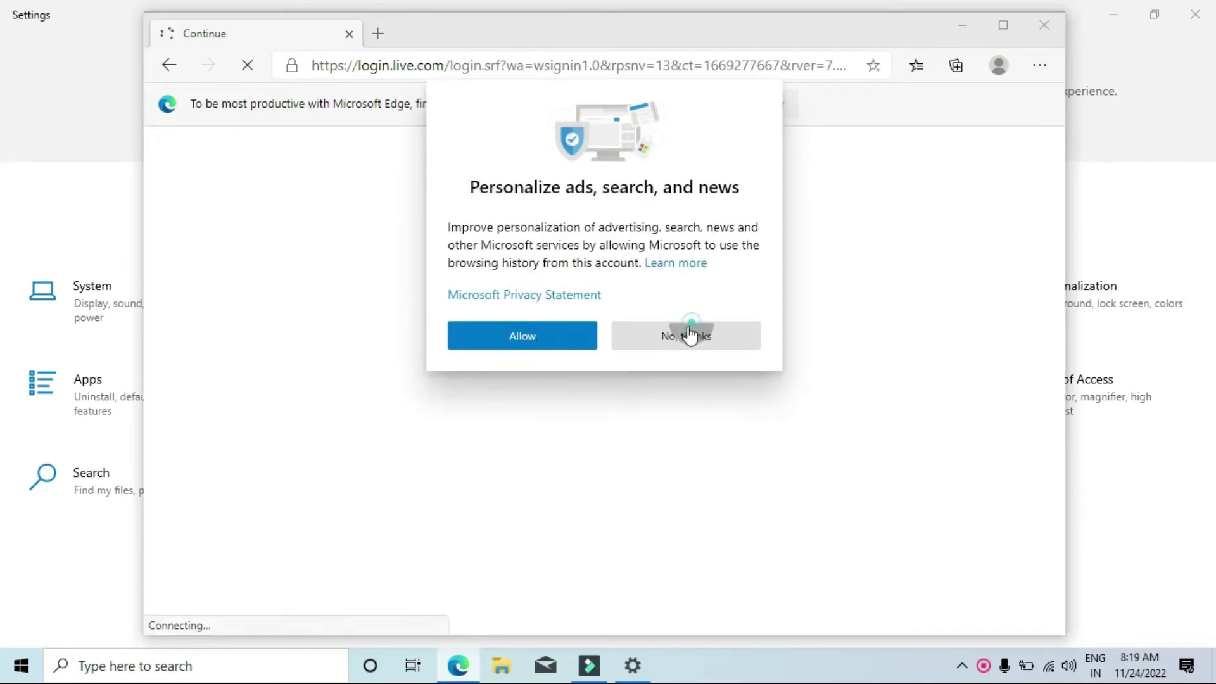
pyautogui.moveTo(500, 45); pyautogui.dragTo(636, 41)
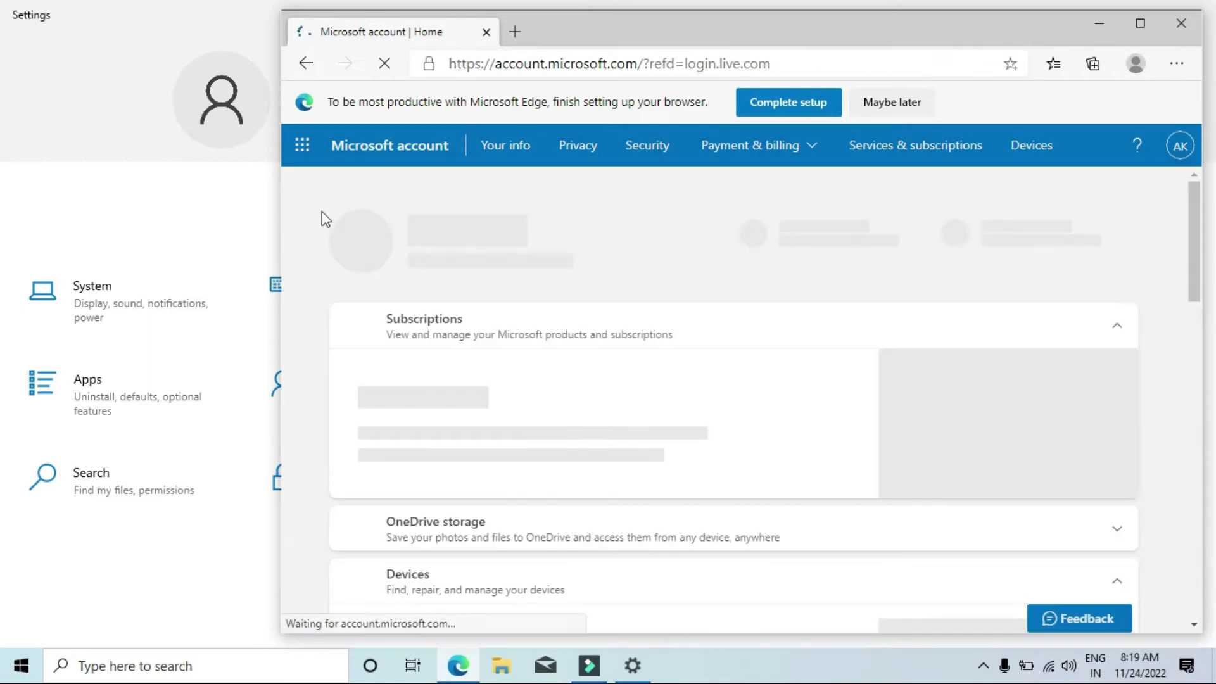
pyautogui.click(1175, 147)
pyautogui.click(105, 211)
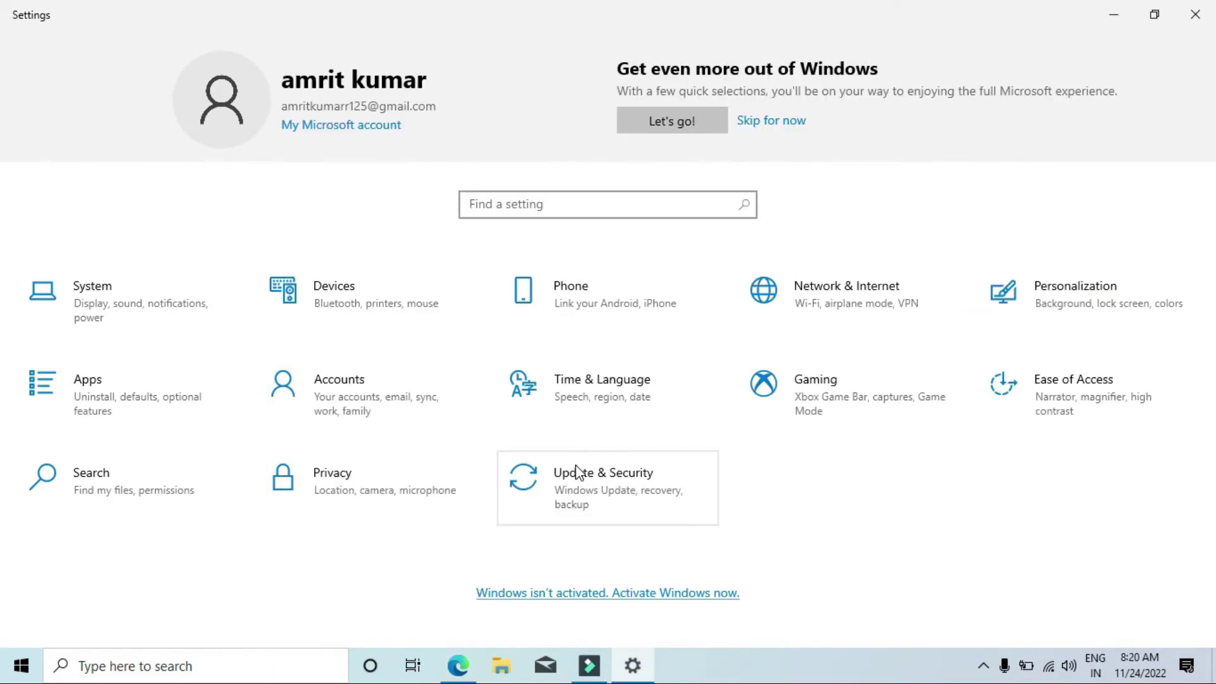
# Skip the Windows suggestions, check Update & Security, then reopen the online account page.
pyautogui.click(761, 135)
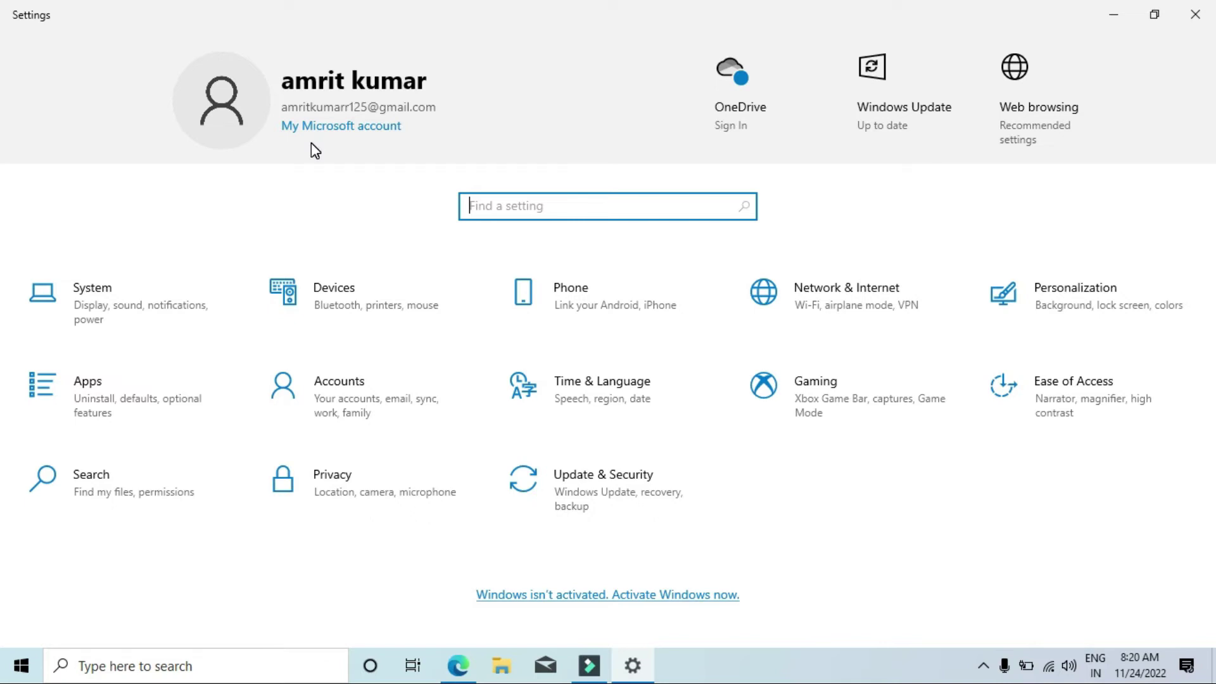
pyautogui.click(597, 484)
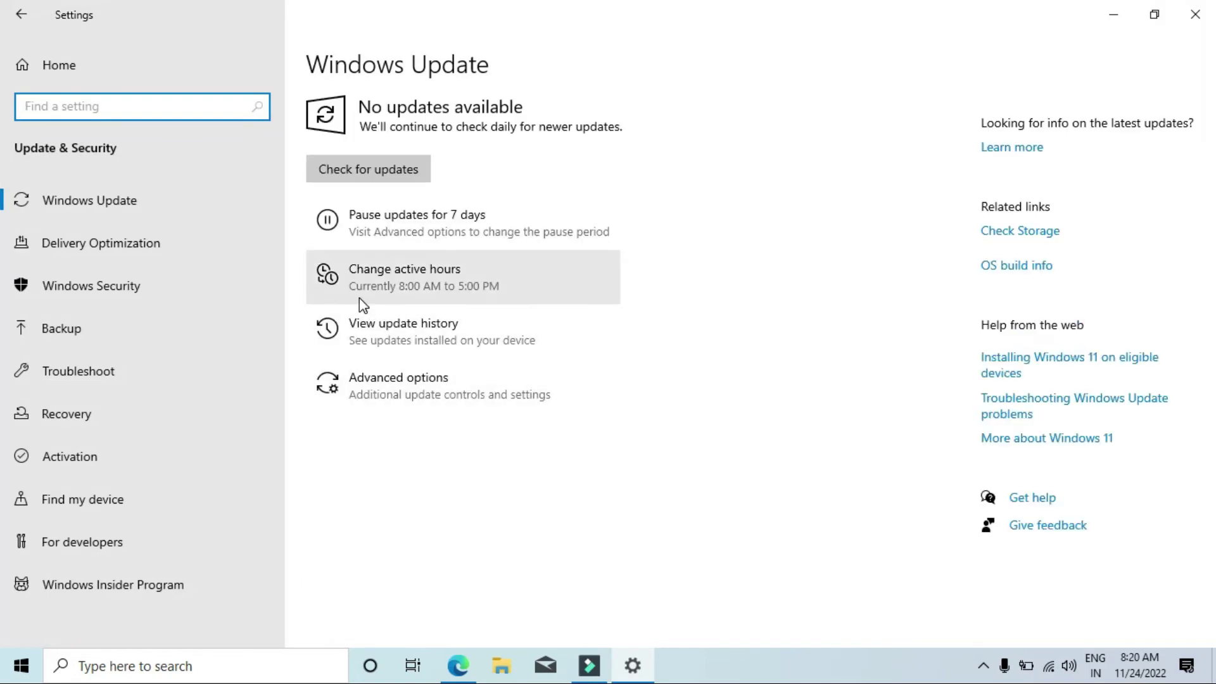
pyautogui.click(21, 21)
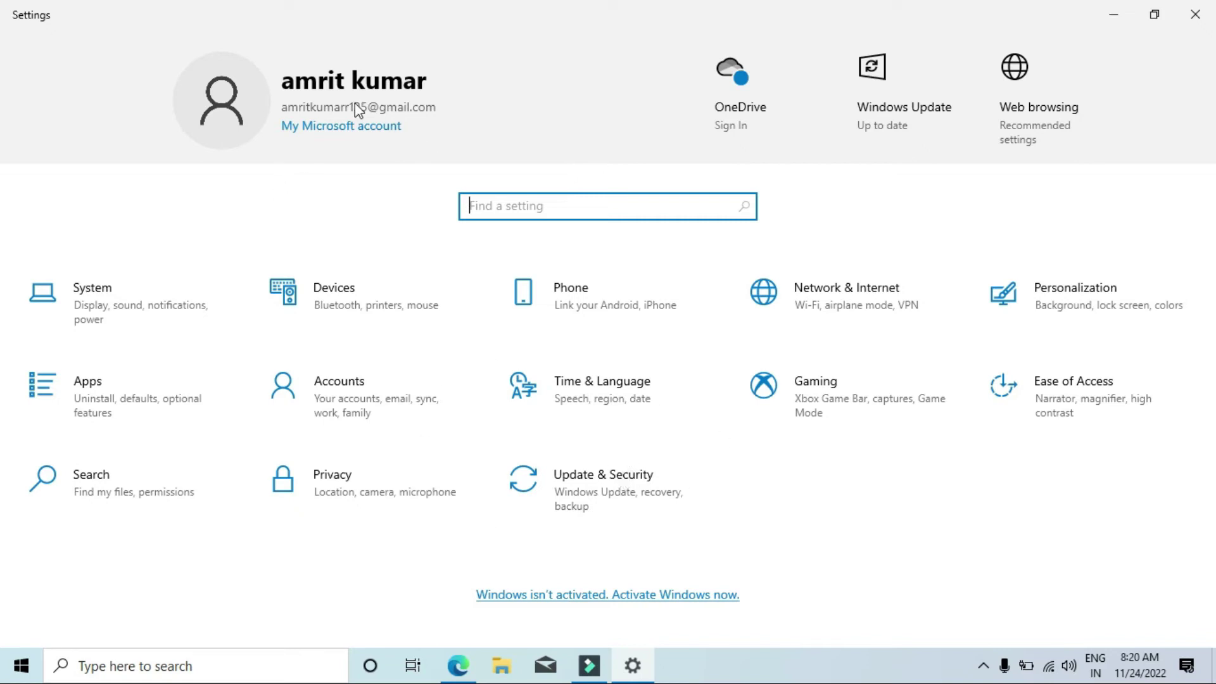
pyautogui.click(313, 124)
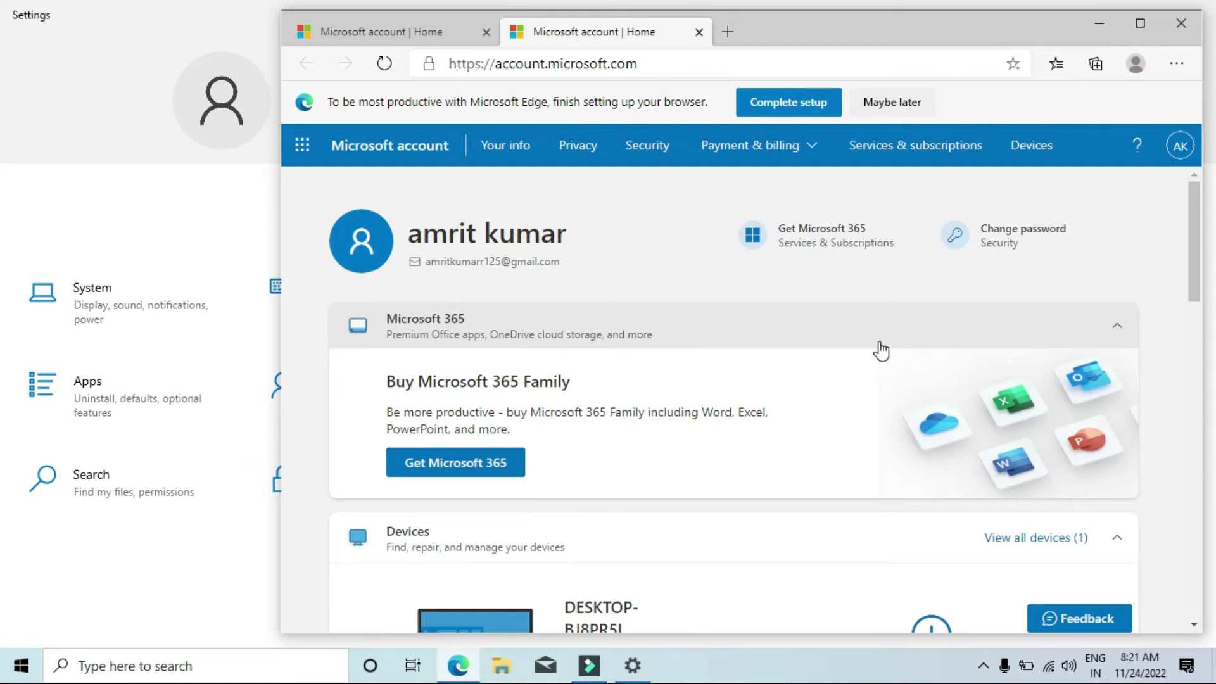
pyautogui.click(197, 197)
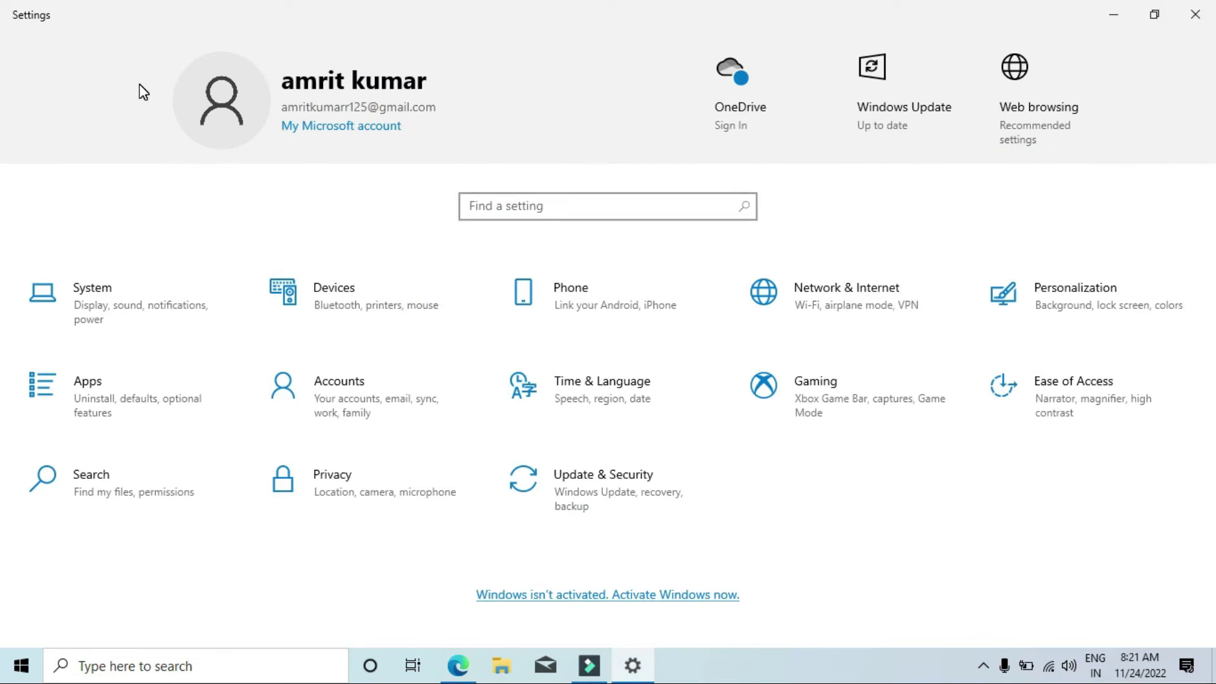
pyautogui.click(383, 666)
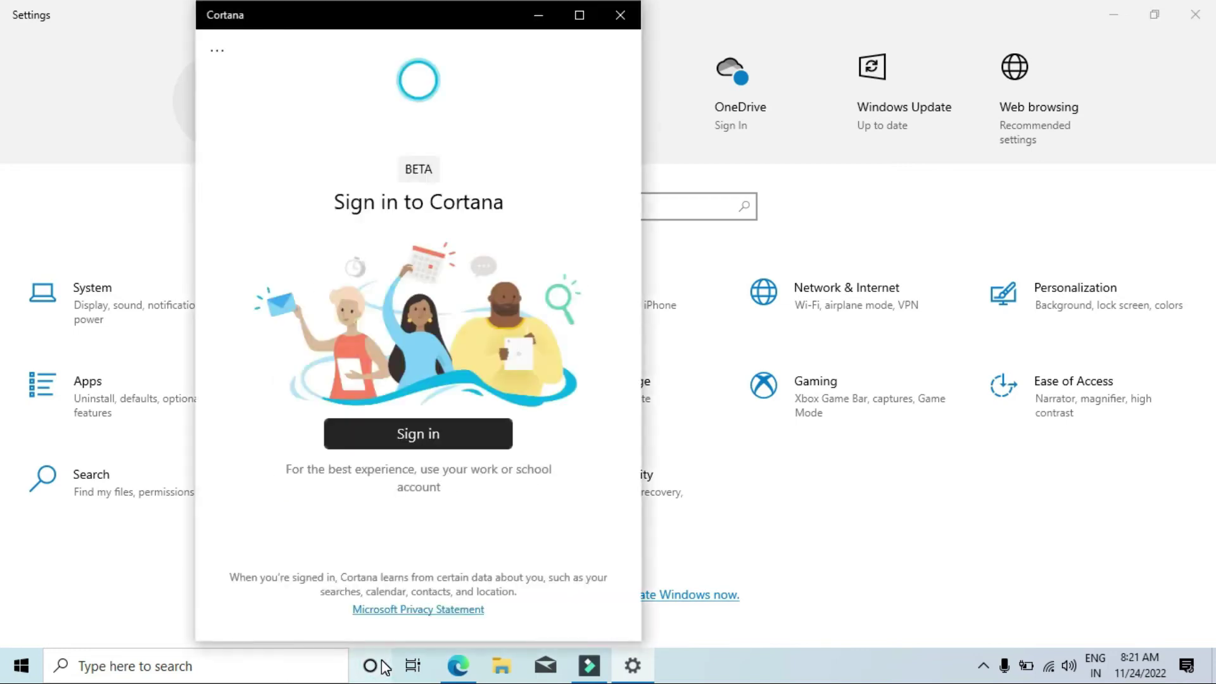
# Search 'cont' to open Control Panel, then go through User Accounts to the PC settings account page.
pyautogui.click(235, 666)
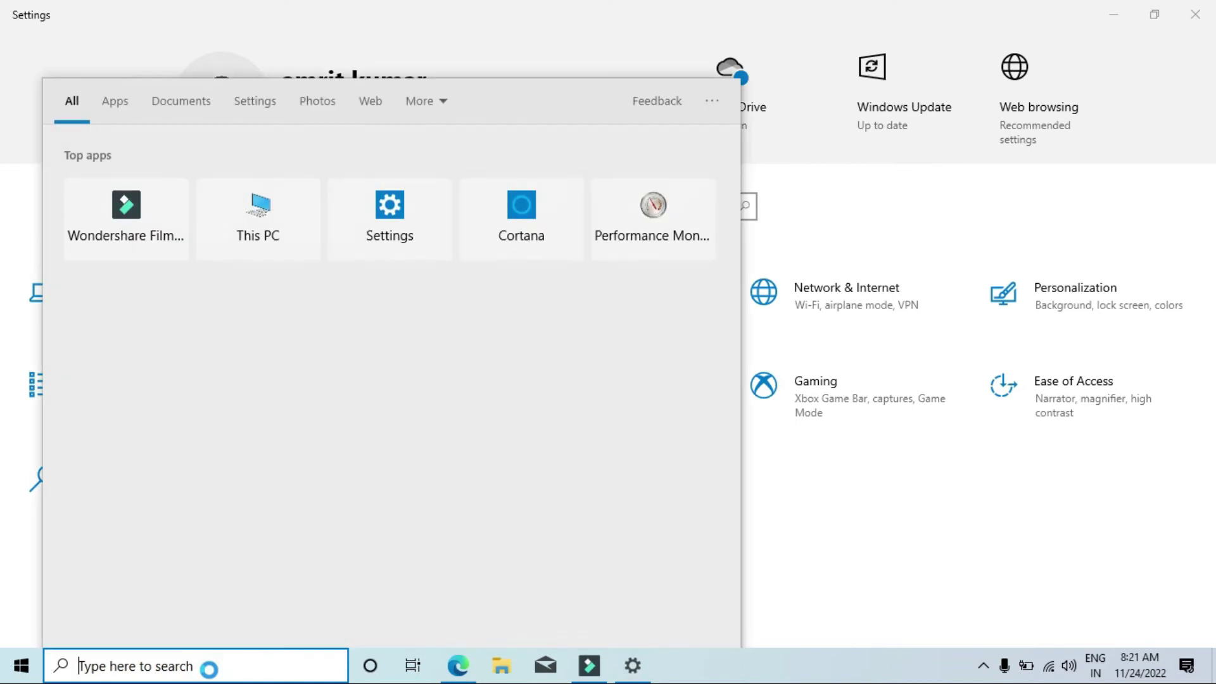
pyautogui.write('contr')
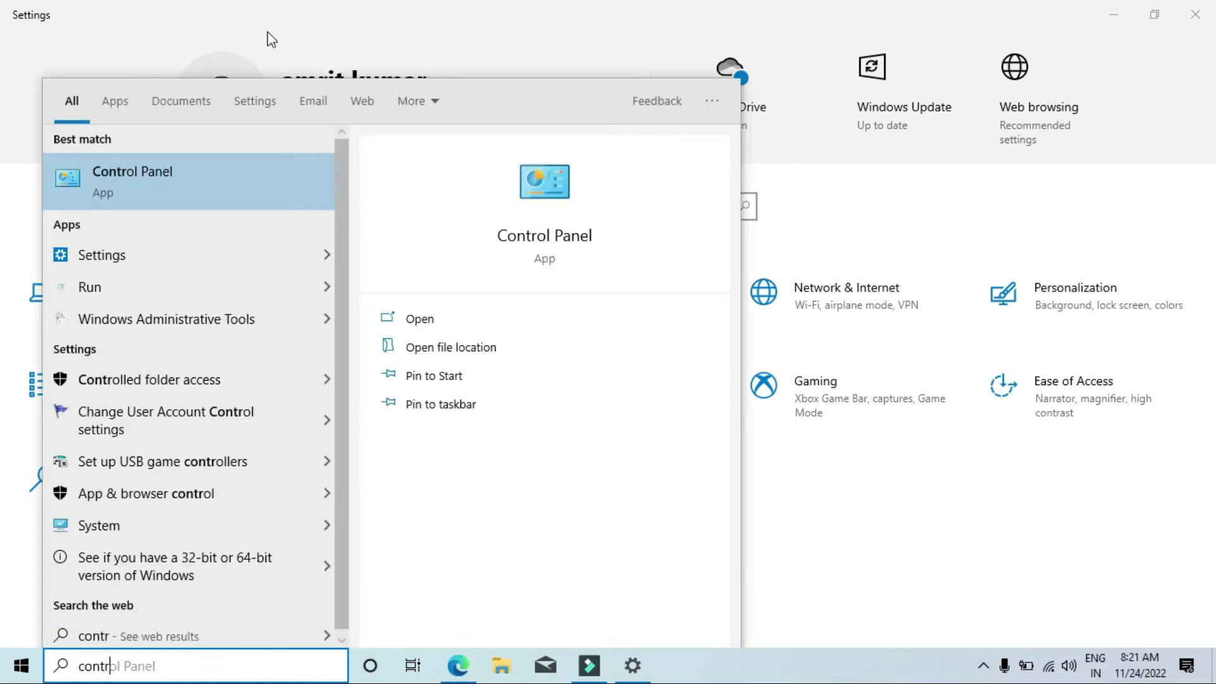
pyautogui.click(202, 161)
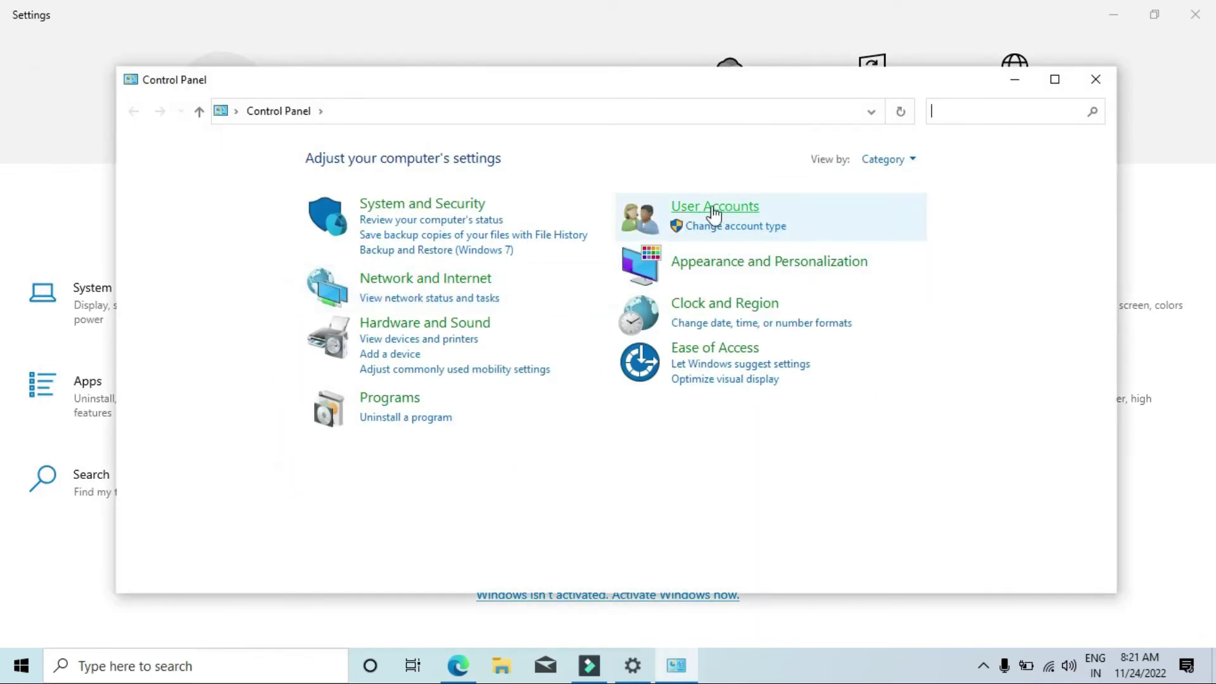
pyautogui.click(727, 211)
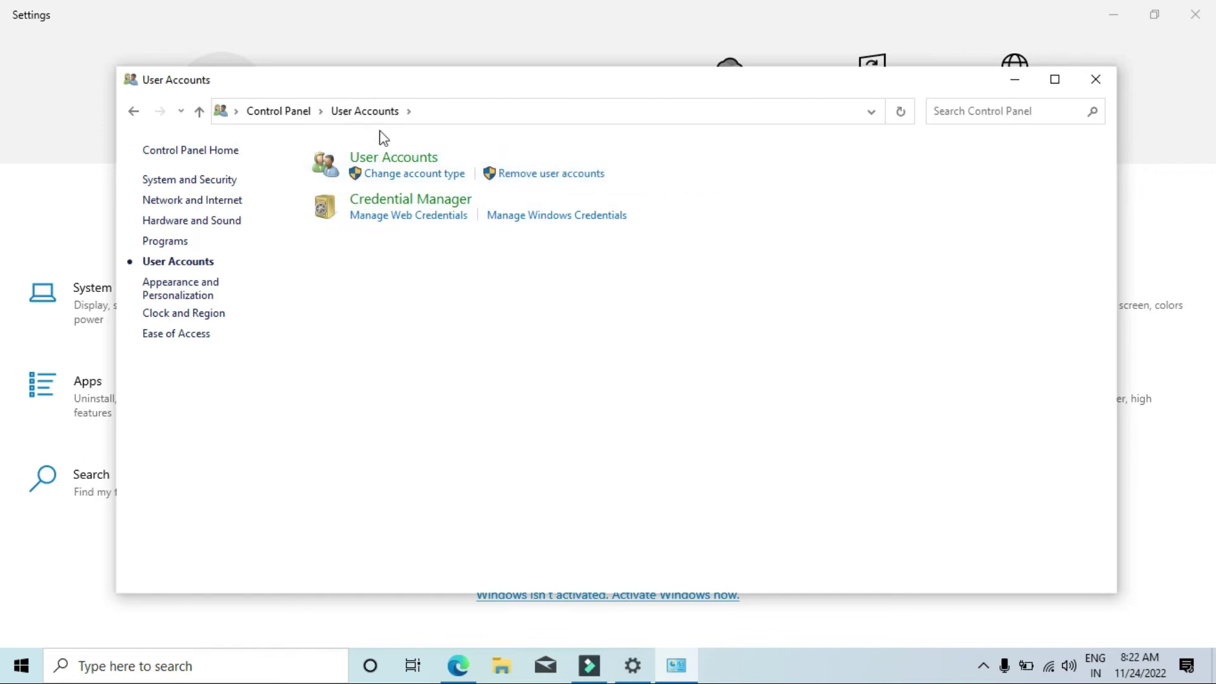
pyautogui.click(412, 158)
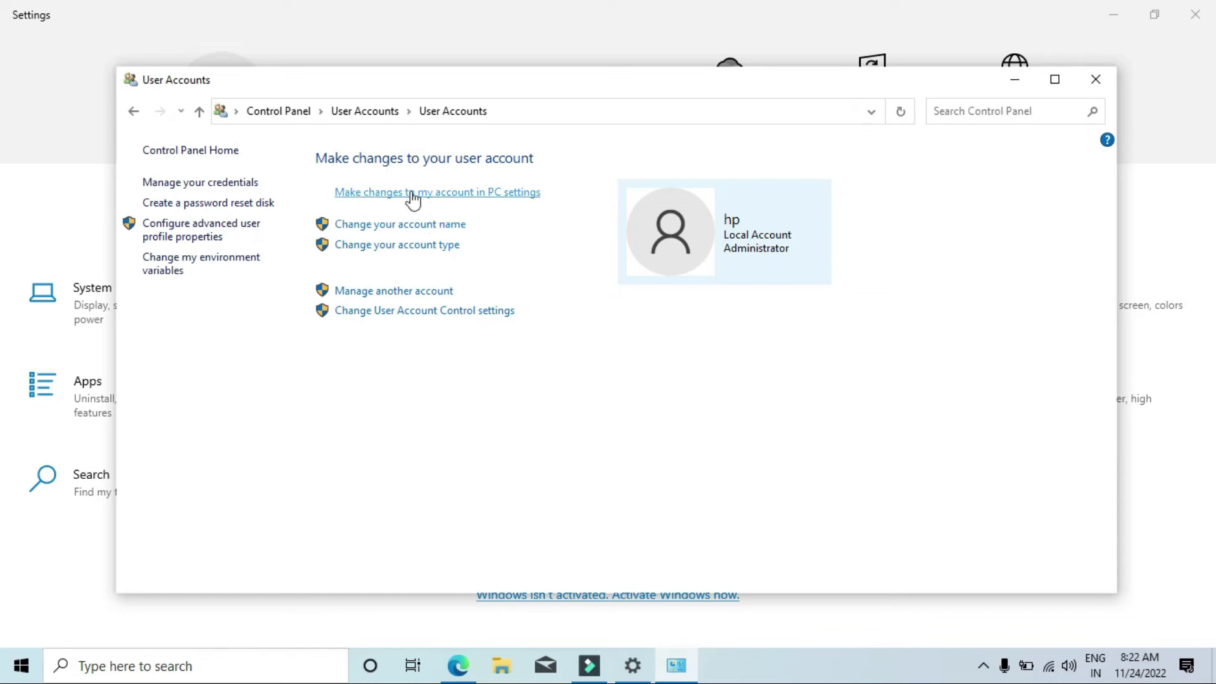
pyautogui.click(441, 194)
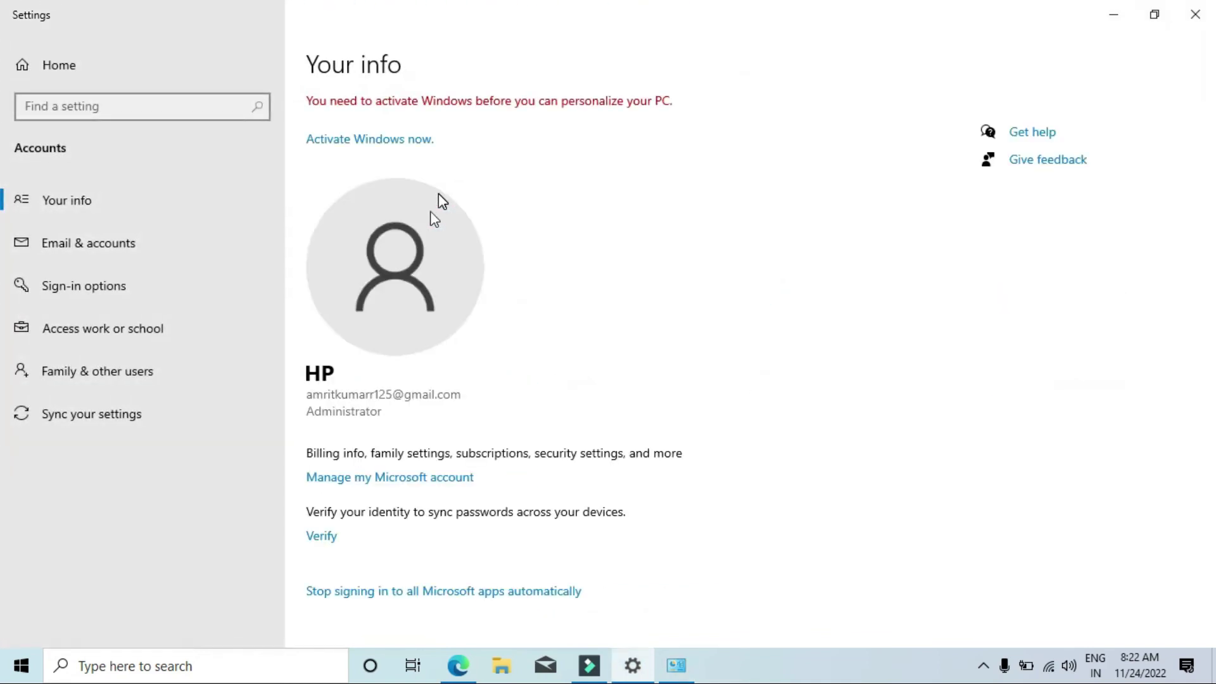
# Stop signing in to Microsoft apps automatically so HP shows as a Local Account.
pyautogui.scroll(-2, 440, 525)
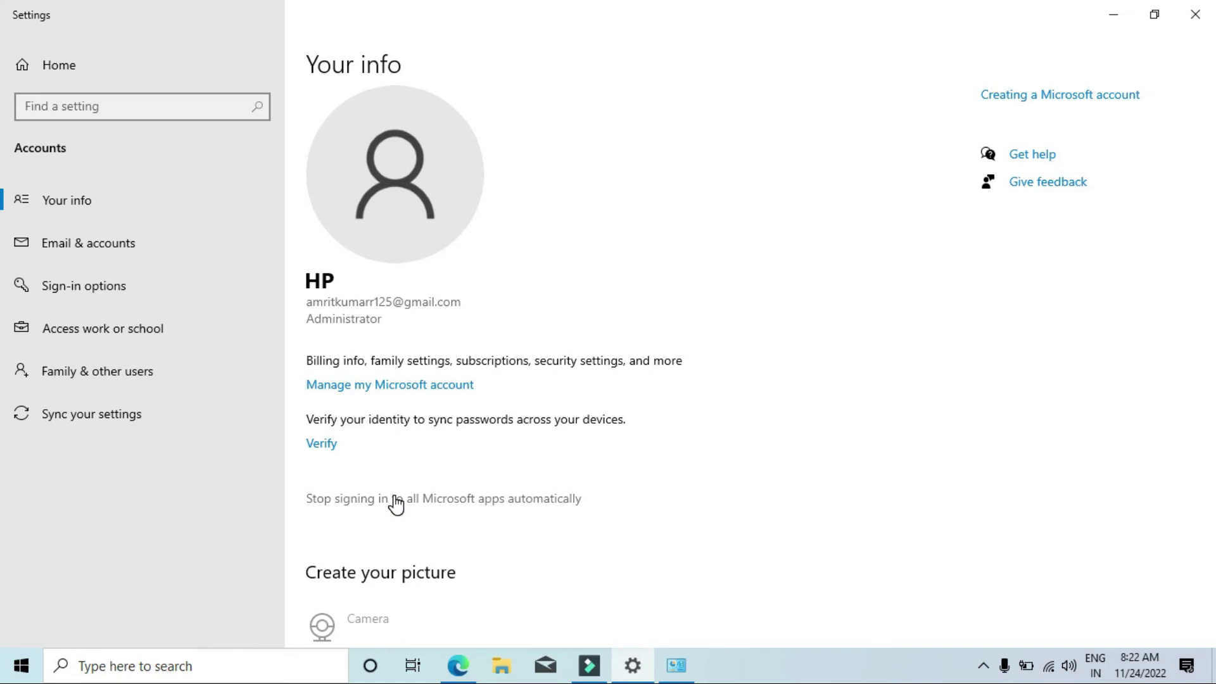
pyautogui.click(372, 503)
pyautogui.scroll(-2, 494, 508)
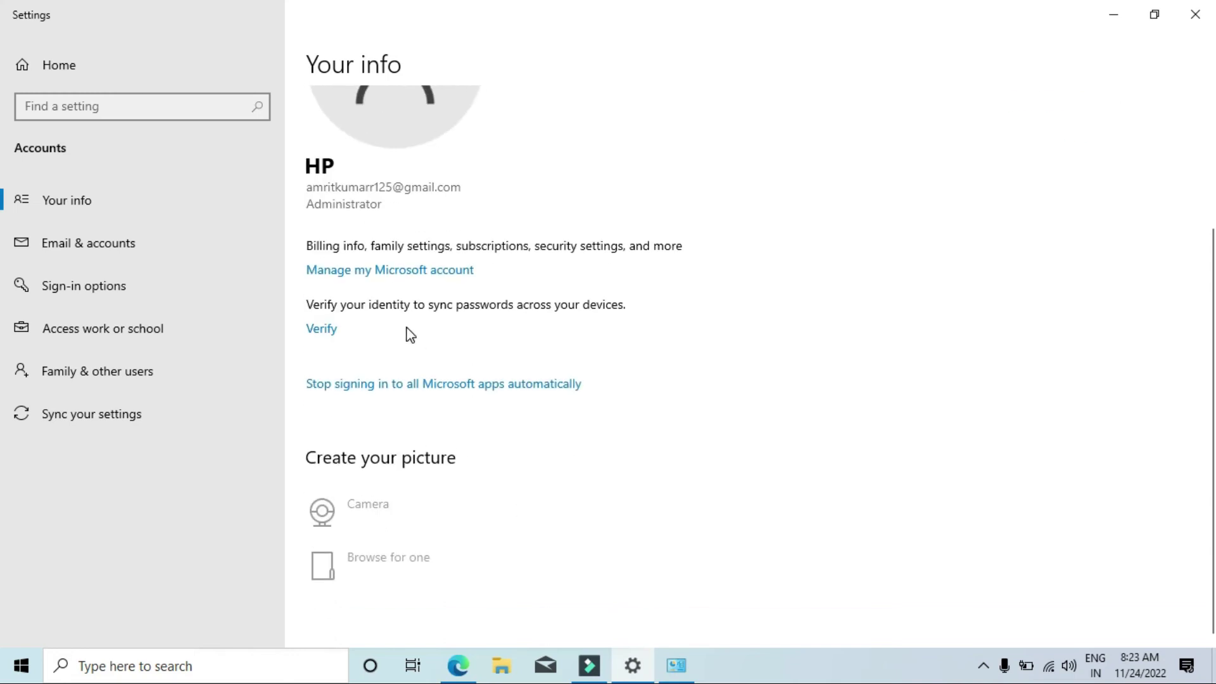
pyautogui.click(364, 273)
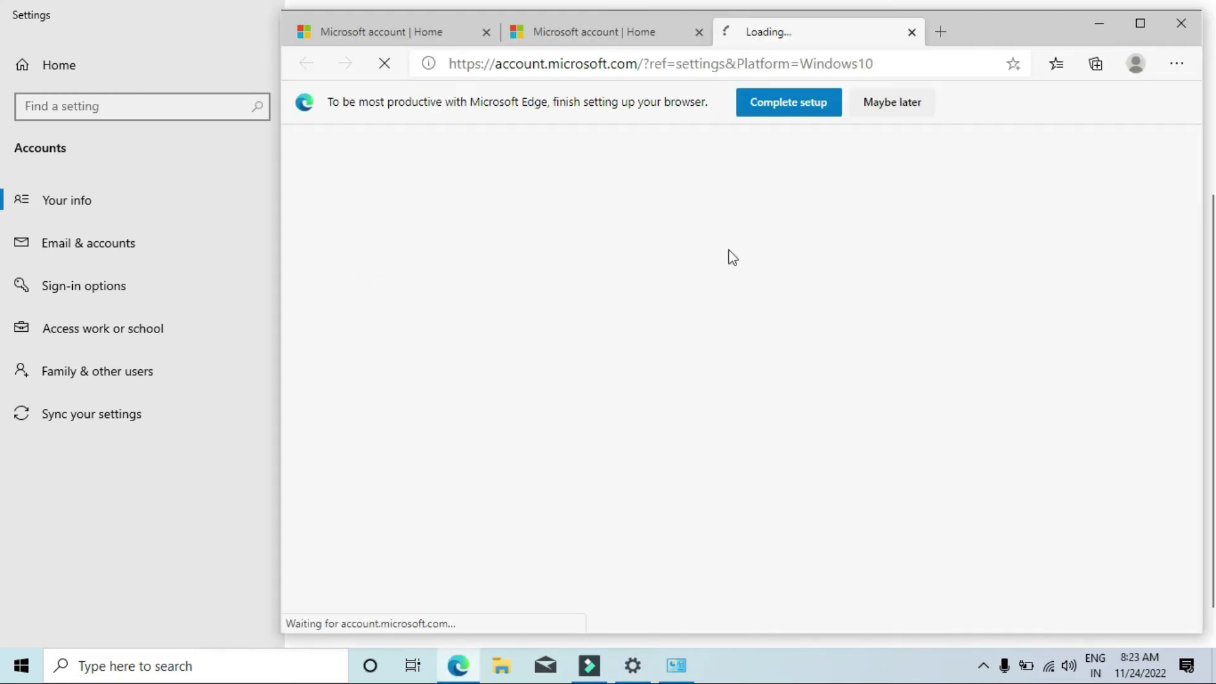
pyautogui.click(158, 26)
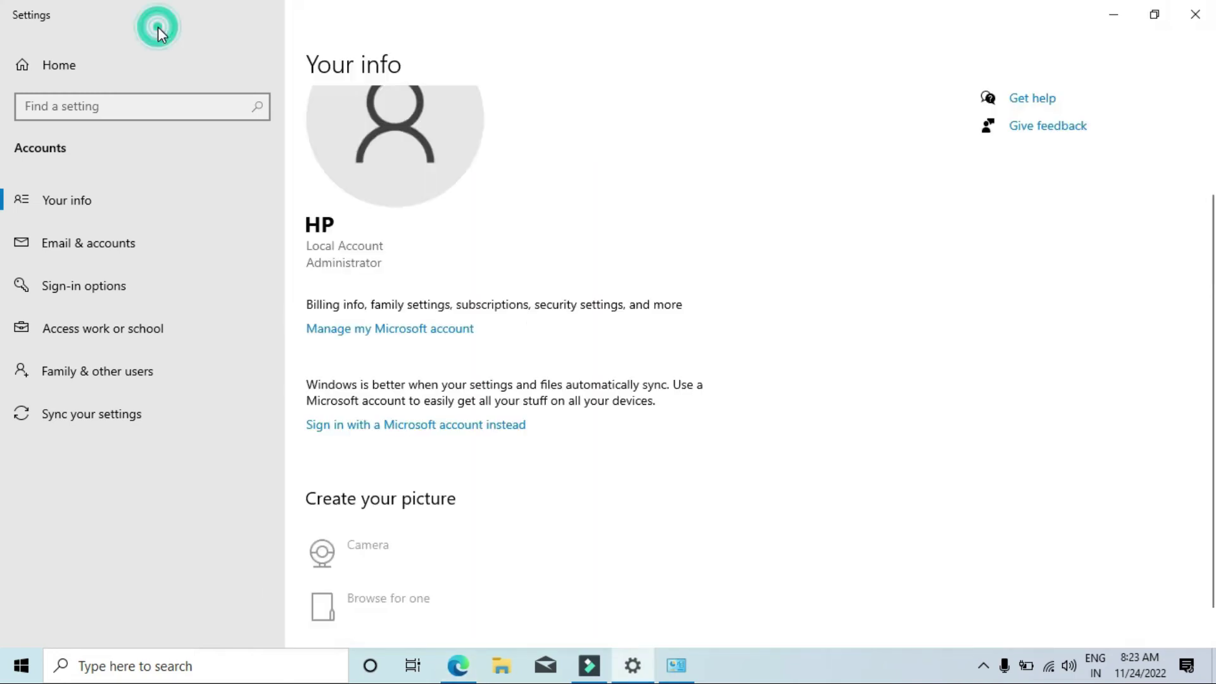
pyautogui.click(375, 425)
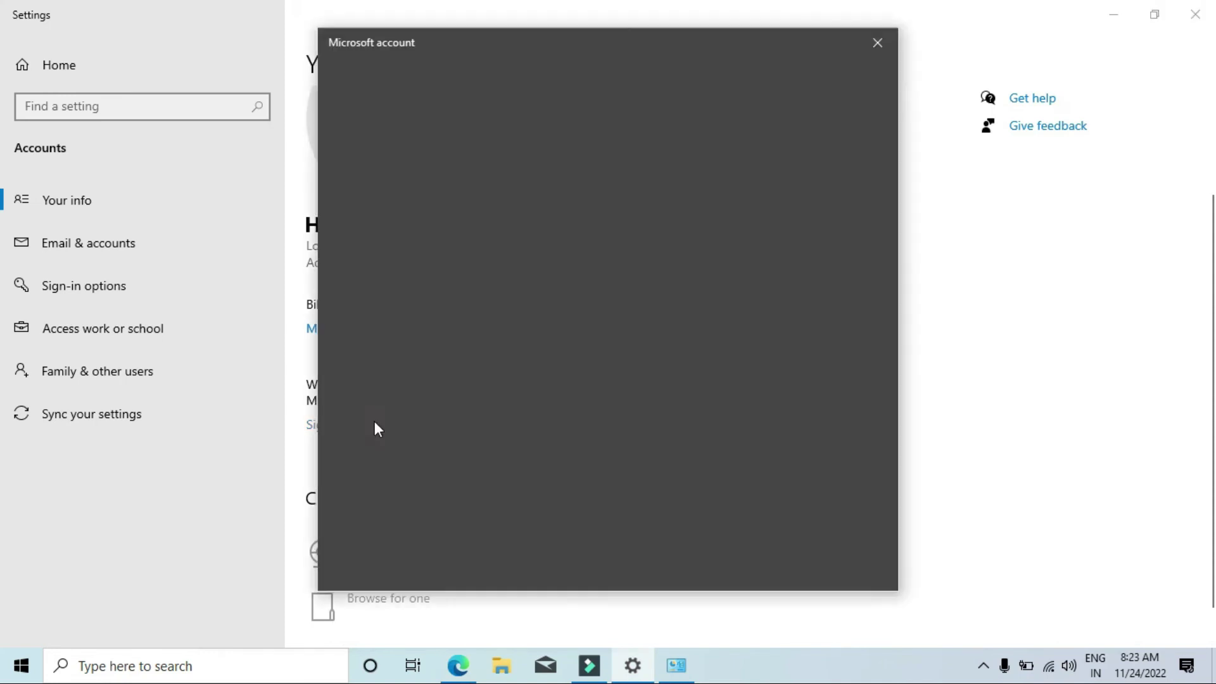
pyautogui.click(881, 42)
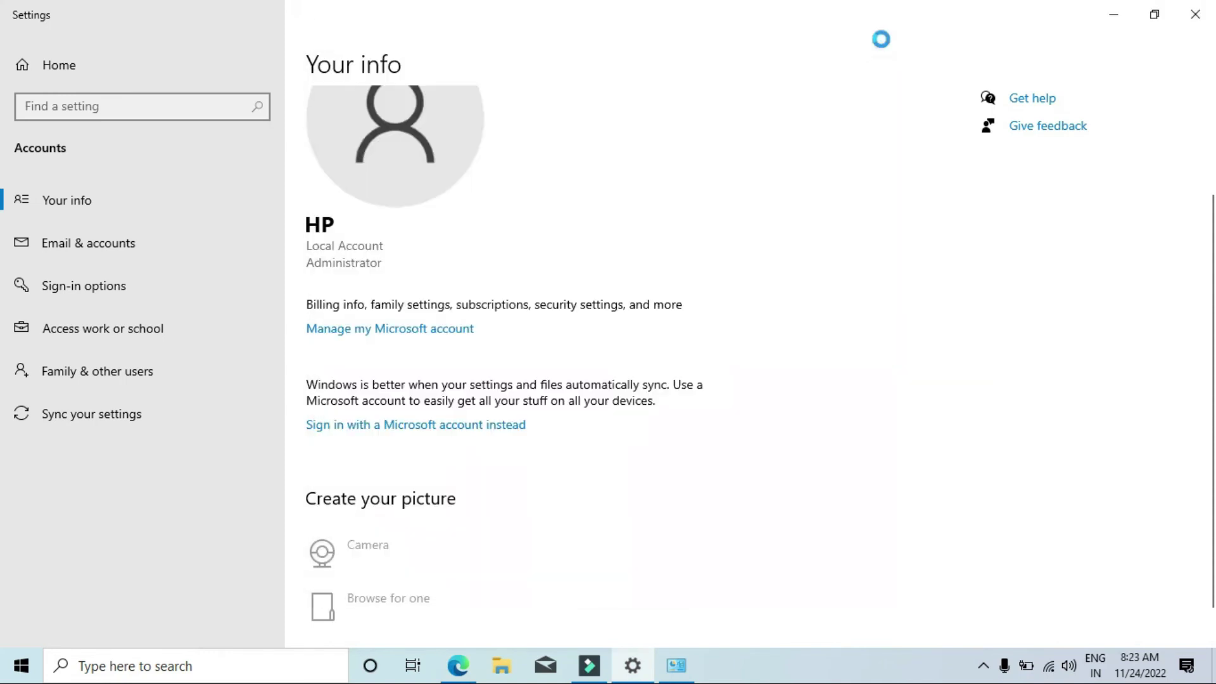
pyautogui.press('super+e')
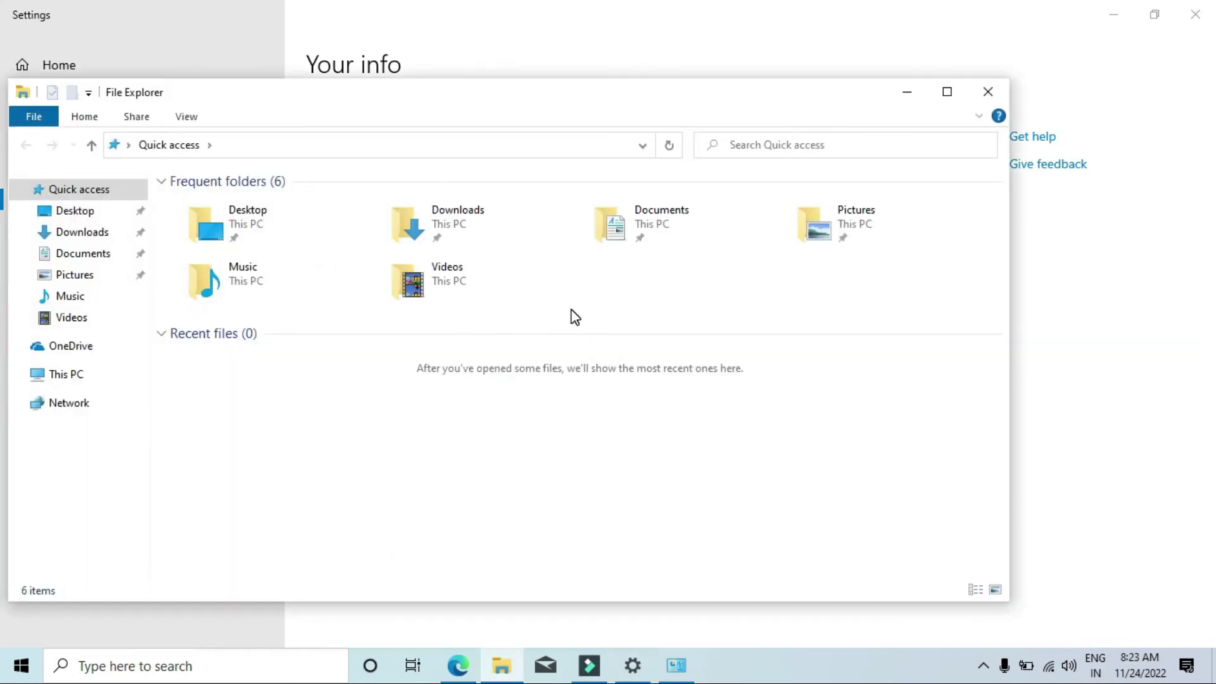
pyautogui.click(981, 92)
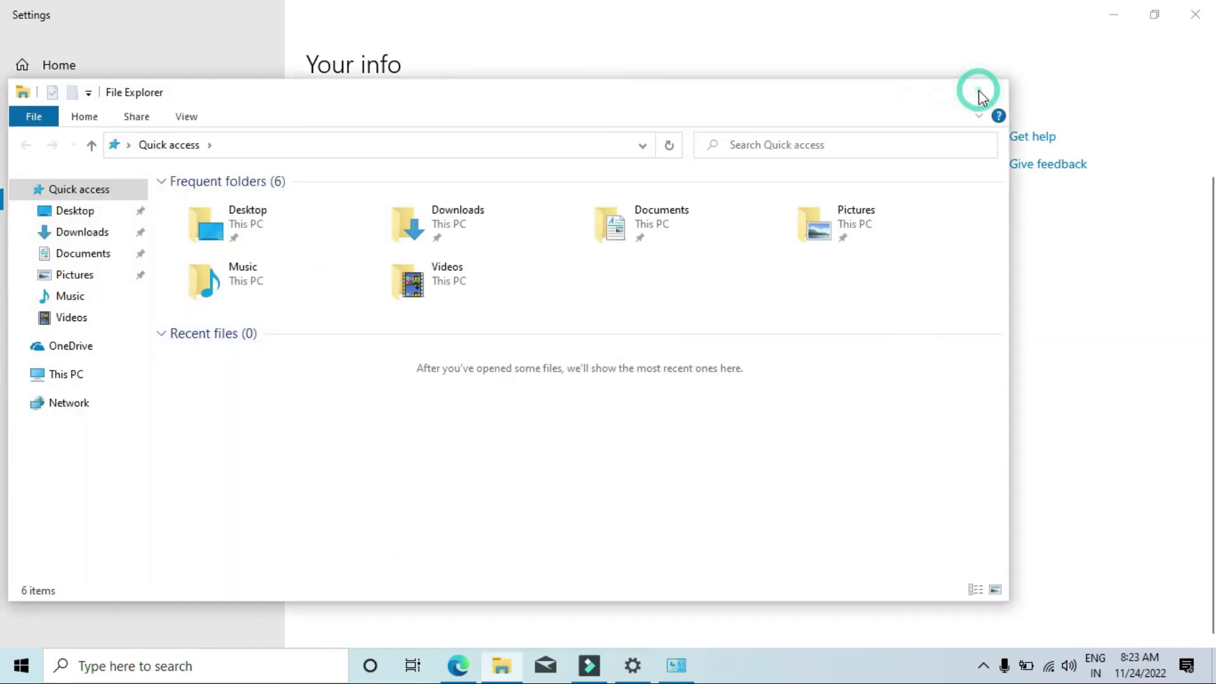
pyautogui.click(24, 657)
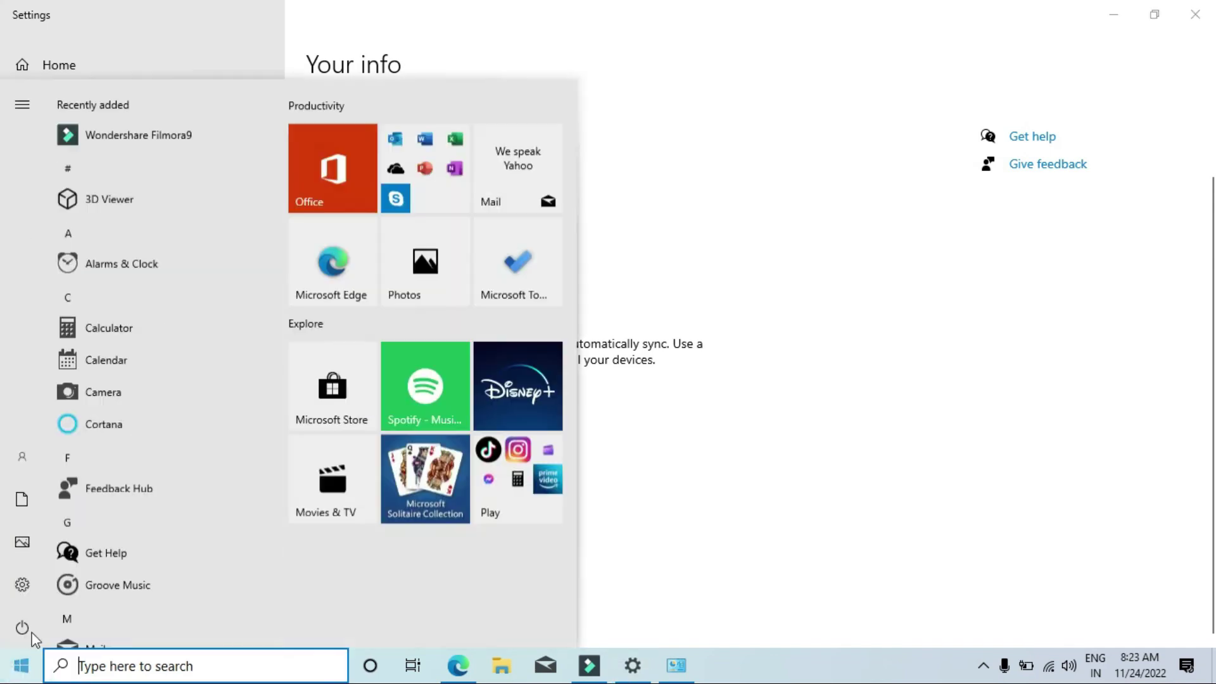
pyautogui.click(25, 586)
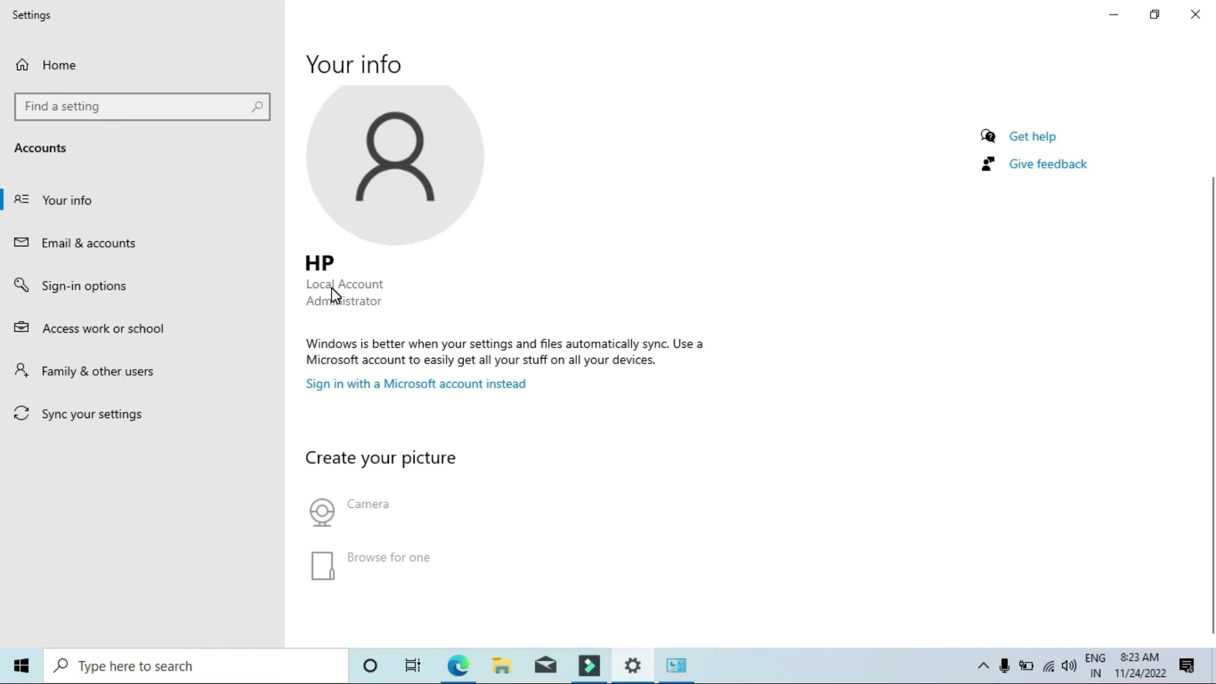
pyautogui.press('super')
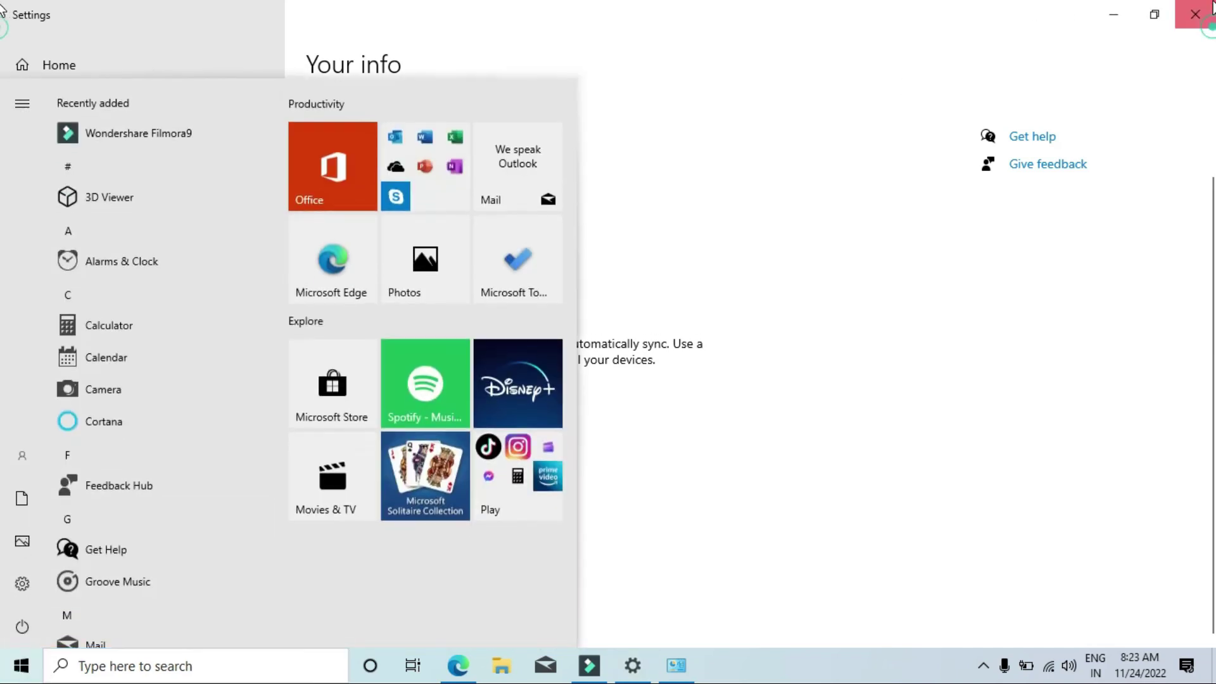
pyautogui.click(1212, 8)
# Open Settings from Start, confirm hp shows as a Local Account, then close Settings.
pyautogui.click(21, 666)
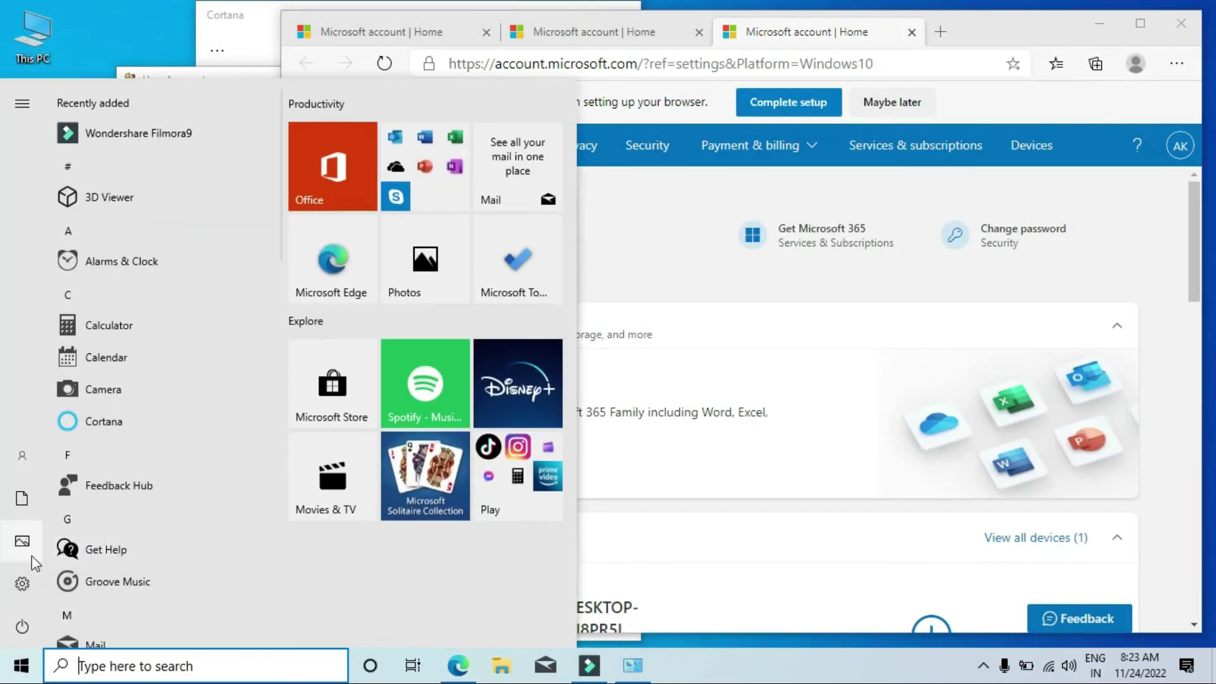
pyautogui.click(22, 583)
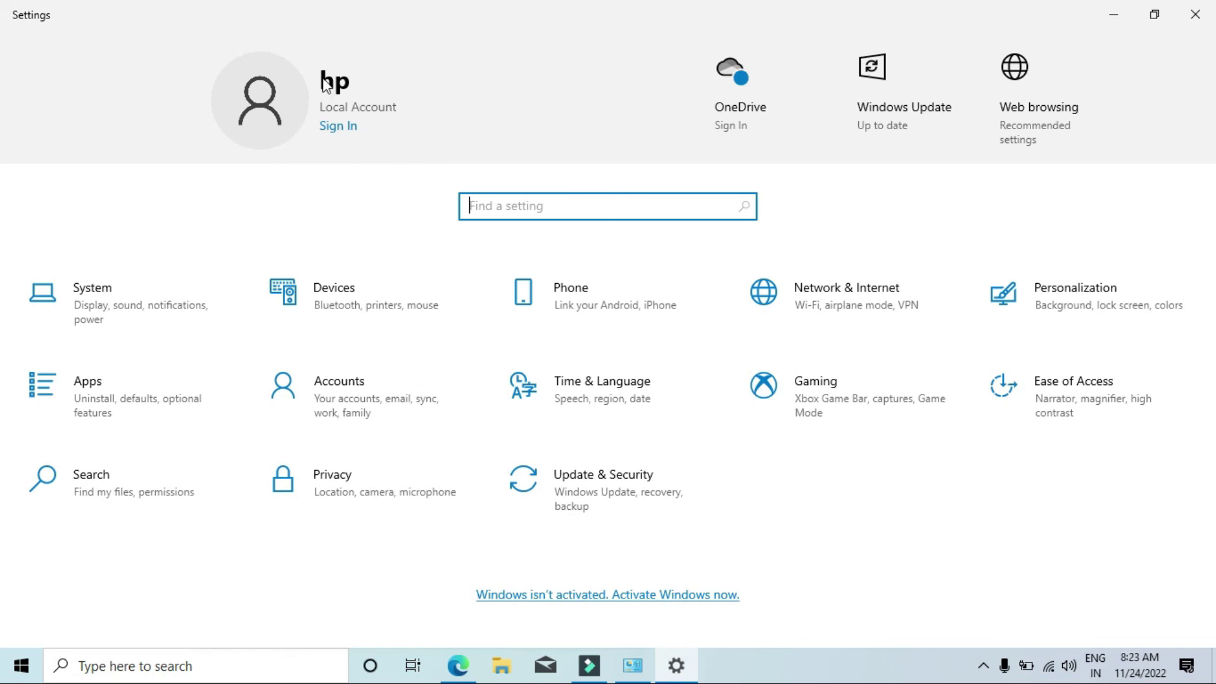
pyautogui.click(1196, 14)
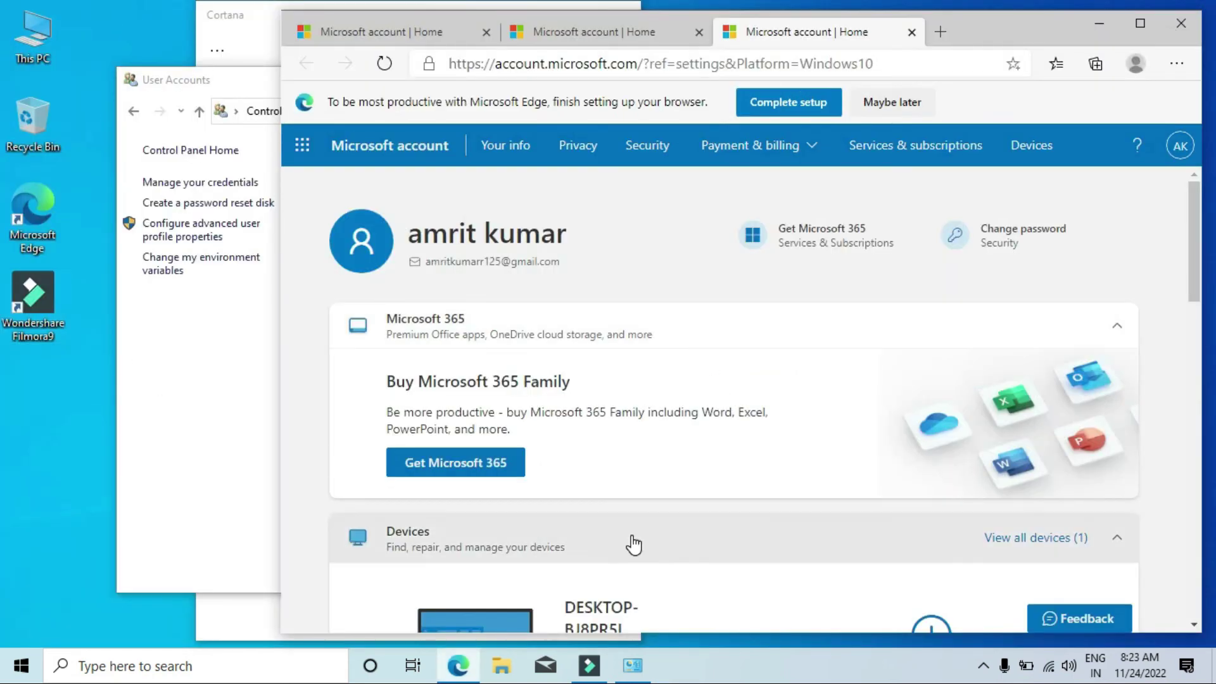
# Minimize Edge, close Cortana's sign-in, minimize User Accounts and refresh the bare desktop.
pyautogui.click(1105, 26)
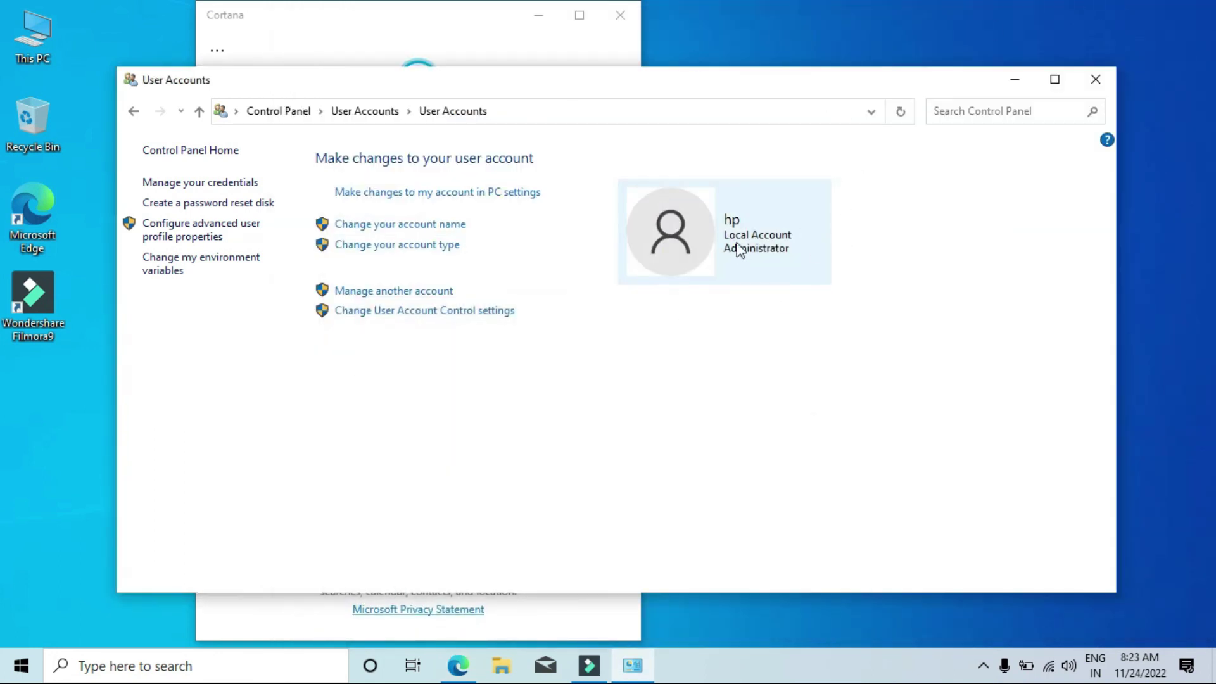
pyautogui.click(355, 31)
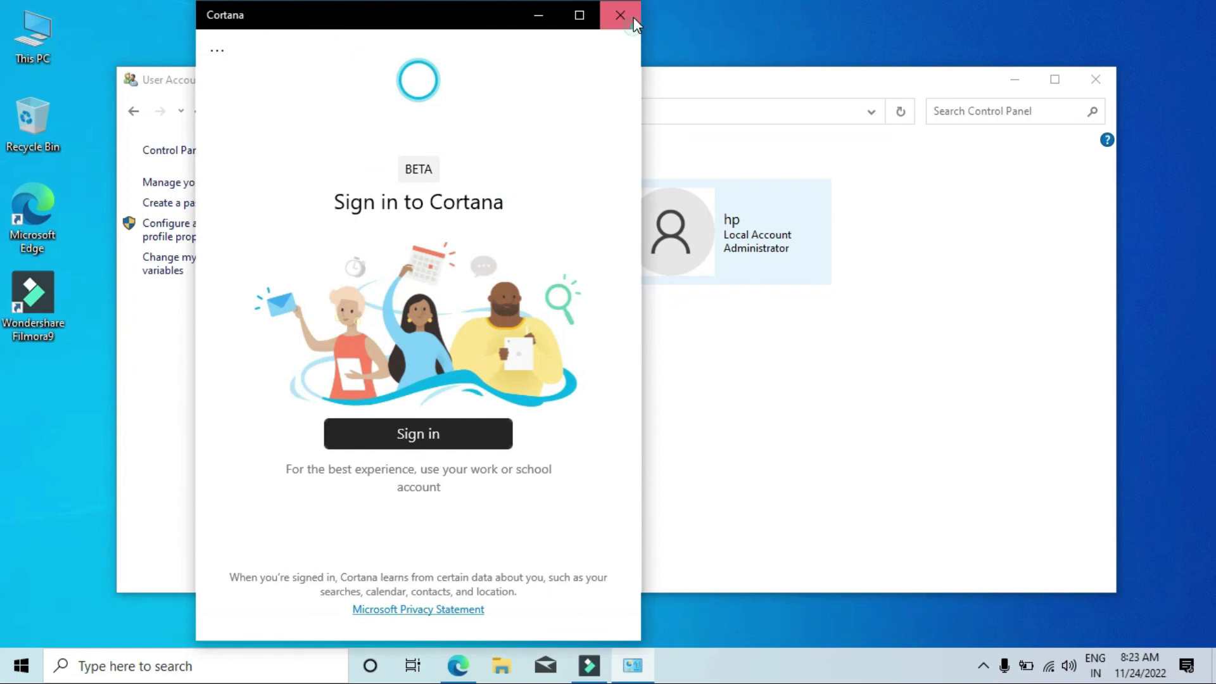
pyautogui.click(620, 14)
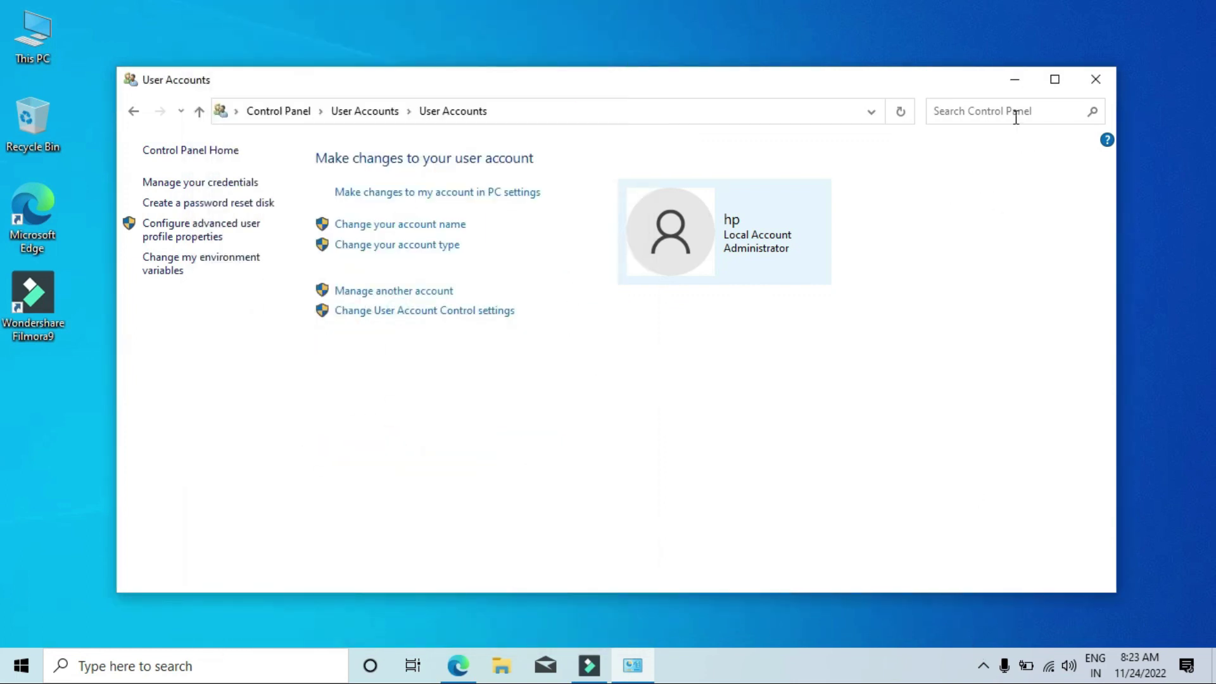
pyautogui.click(1015, 81)
pyautogui.rightClick(630, 148)
pyautogui.click(665, 198)
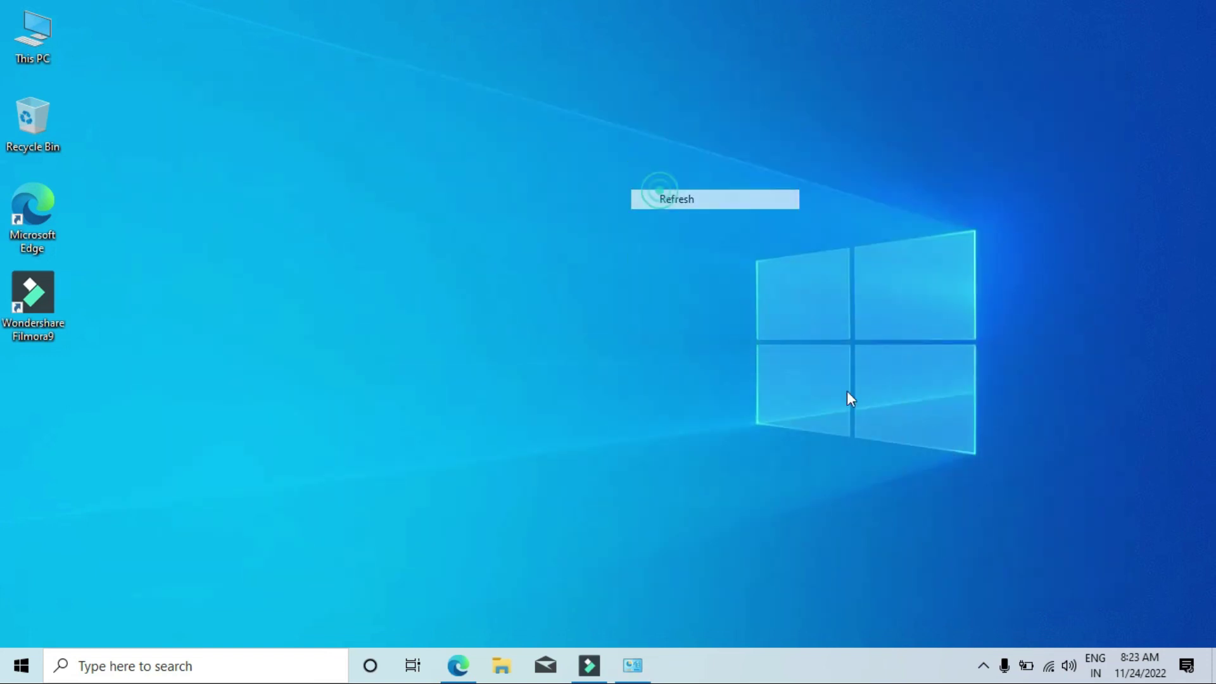
# Open the screen recorder's tray options, refresh the desktop, and scroll Word document 123.
pyautogui.click(984, 666)
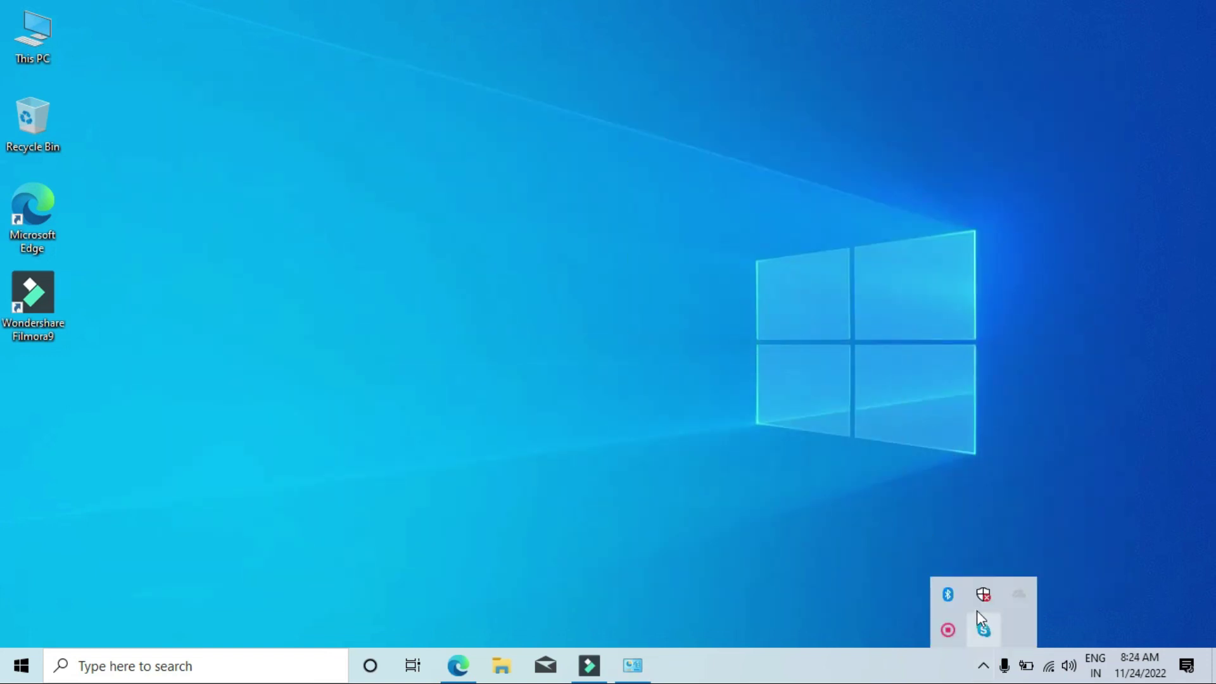
pyautogui.rightClick(948, 630)
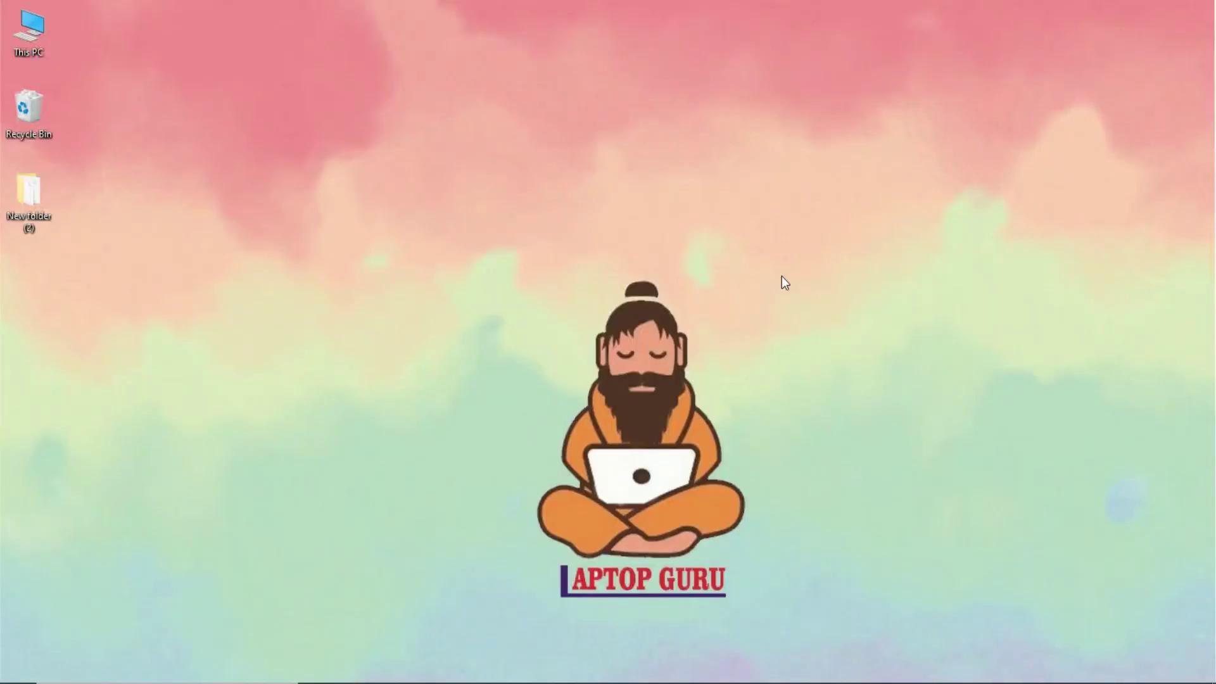
pyautogui.rightClick(782, 280)
pyautogui.click(809, 318)
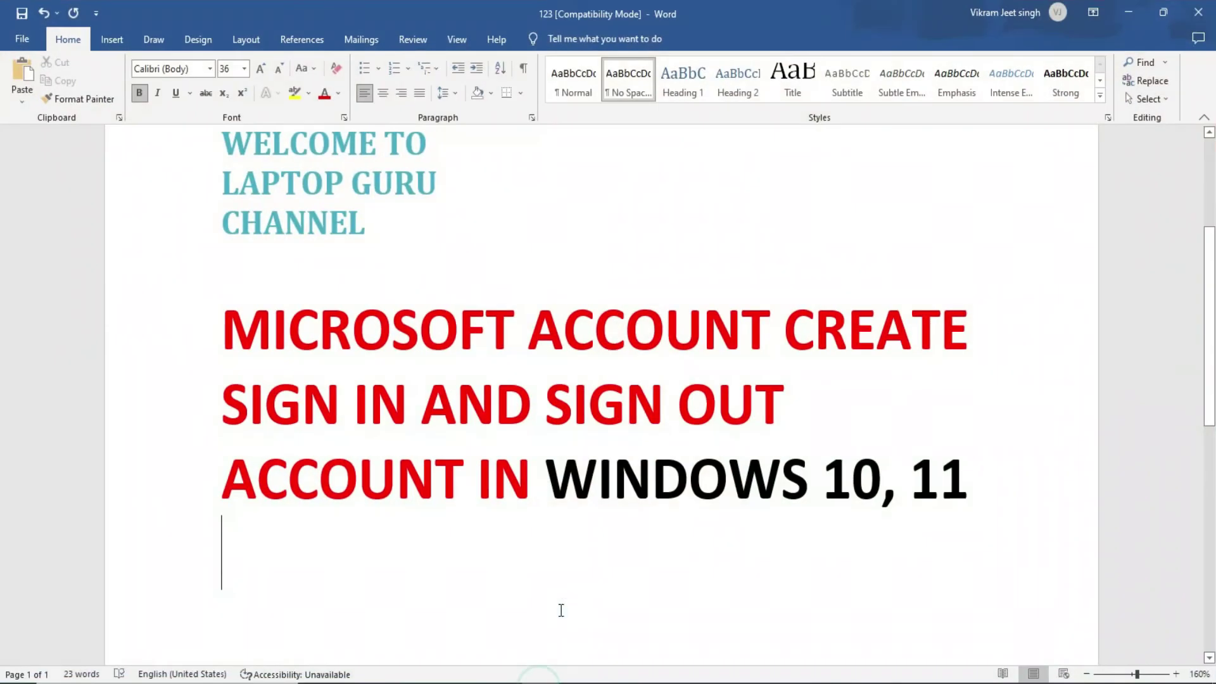
pyautogui.scroll(-10, 594, 491)
# Highlight the 'THANKS FOR WATCHING MY VIDEO' text, then minimize Word to reveal the desktop.
pyautogui.moveTo(198, 368); pyautogui.dragTo(614, 538)
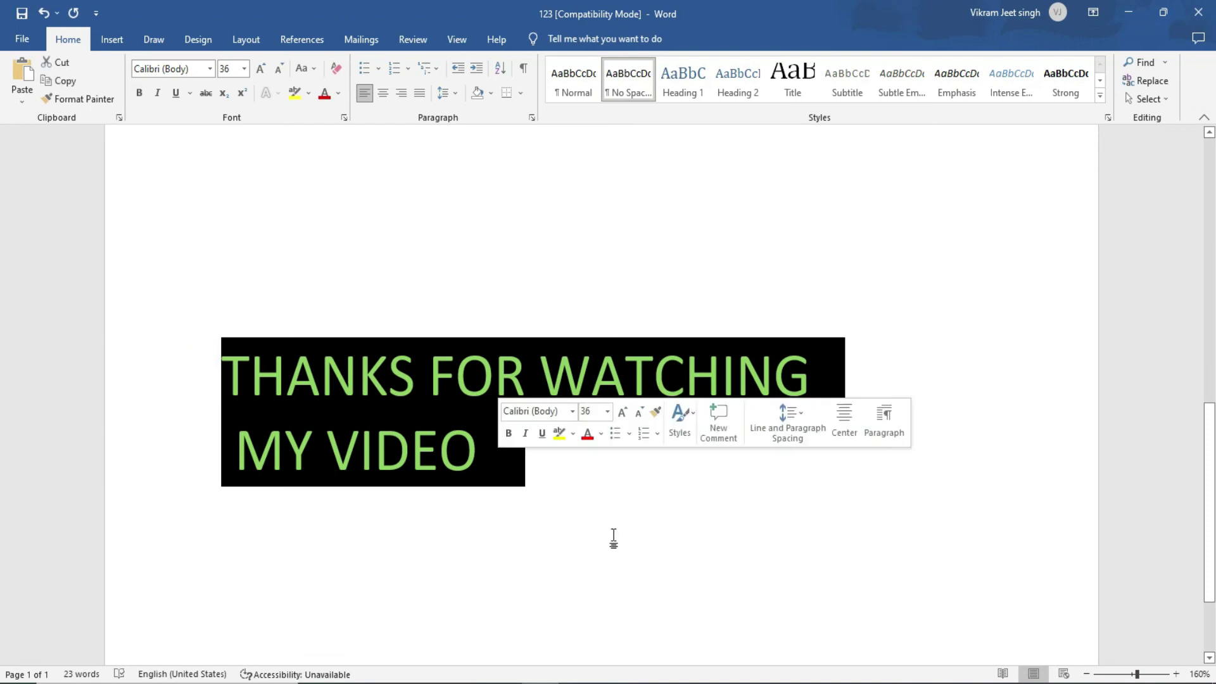
pyautogui.click(661, 548)
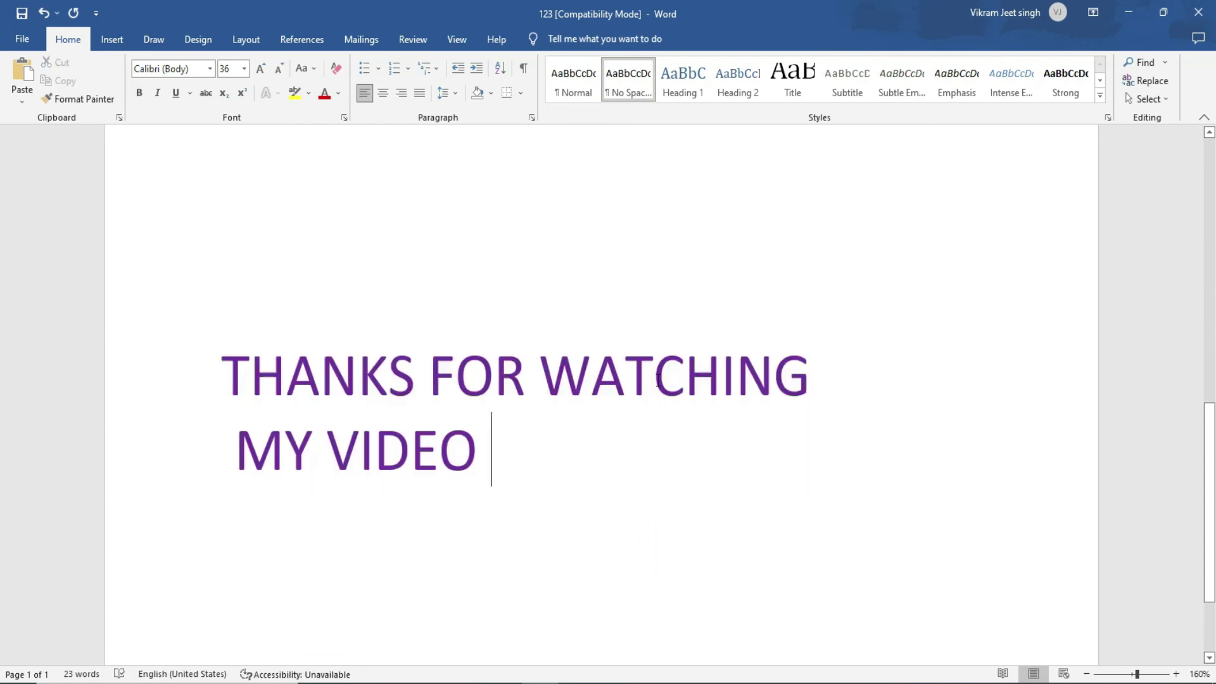
pyautogui.click(1128, 12)
pyautogui.click(1014, 682)
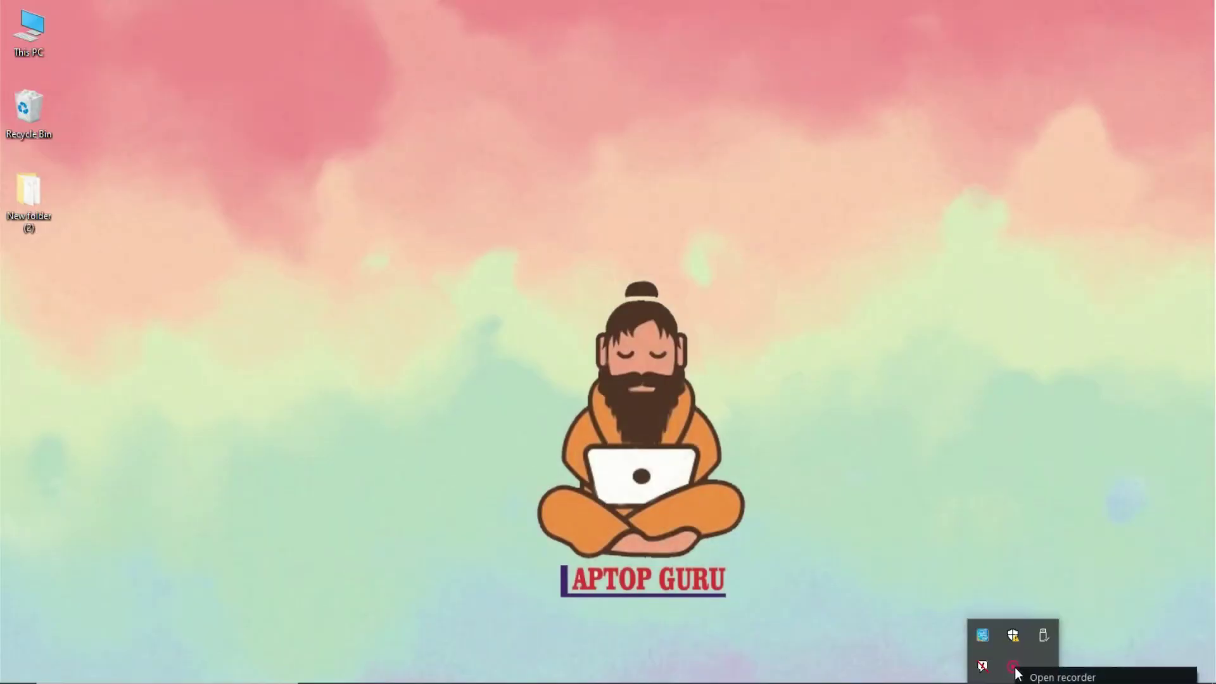